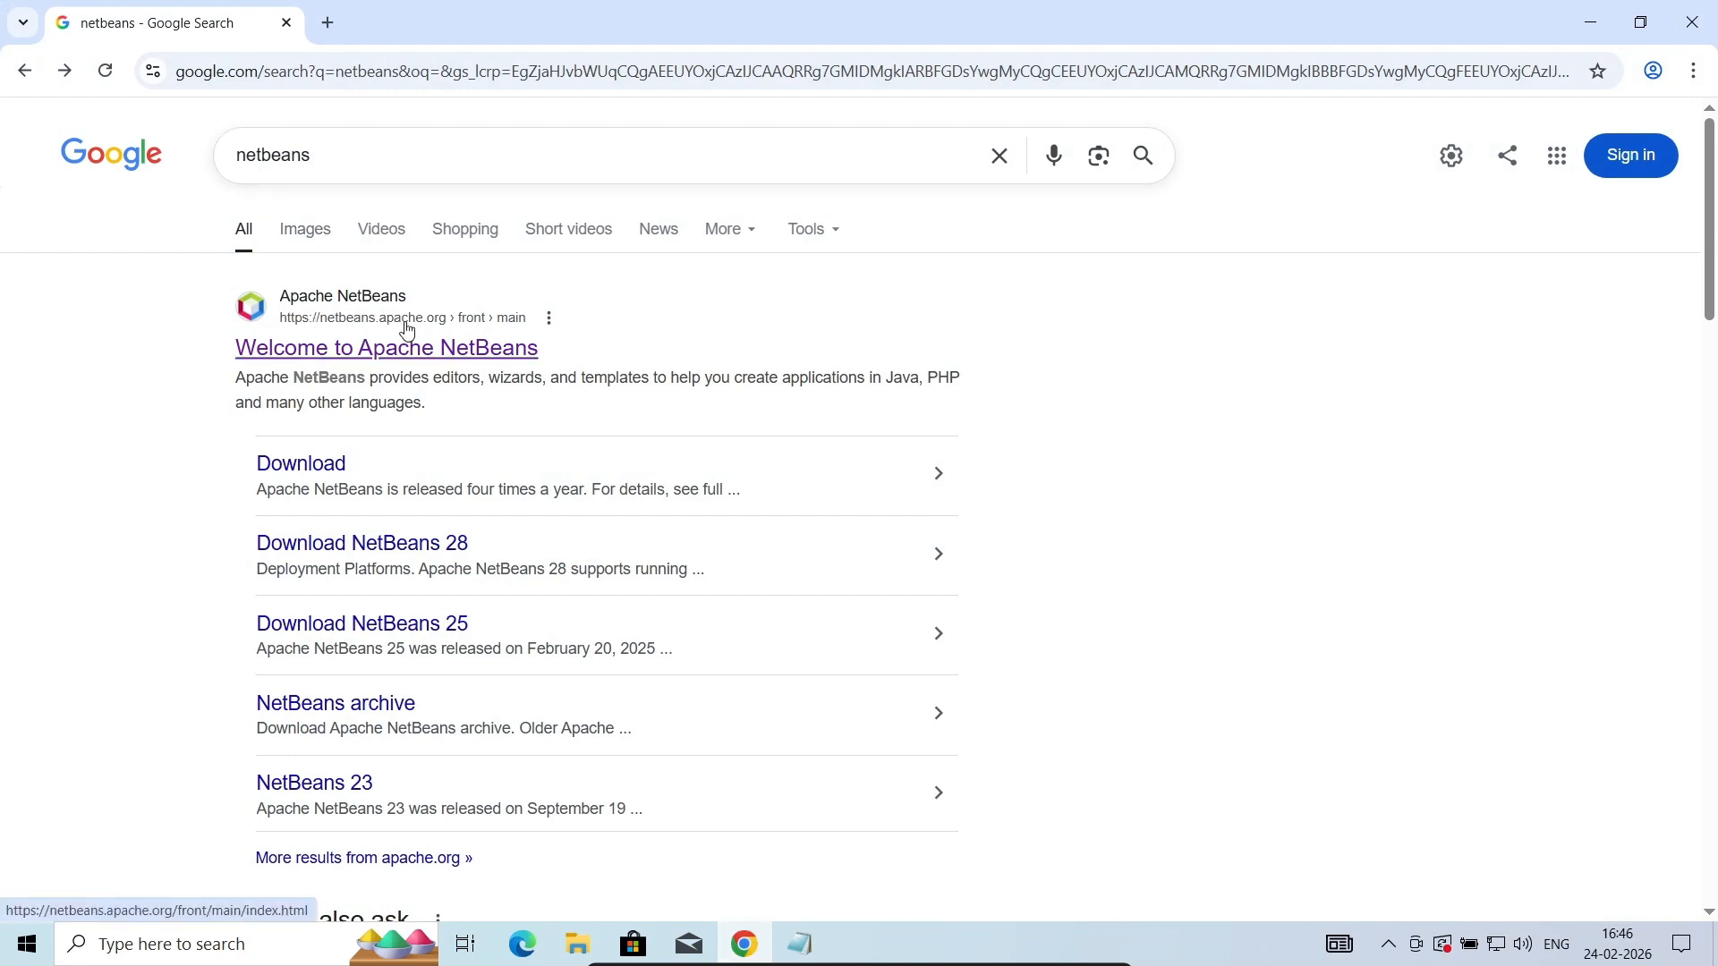
- Download the platform-independent binary netbeans-29-bin.zip from the official Apache NetBeans website
left_click(420, 351)
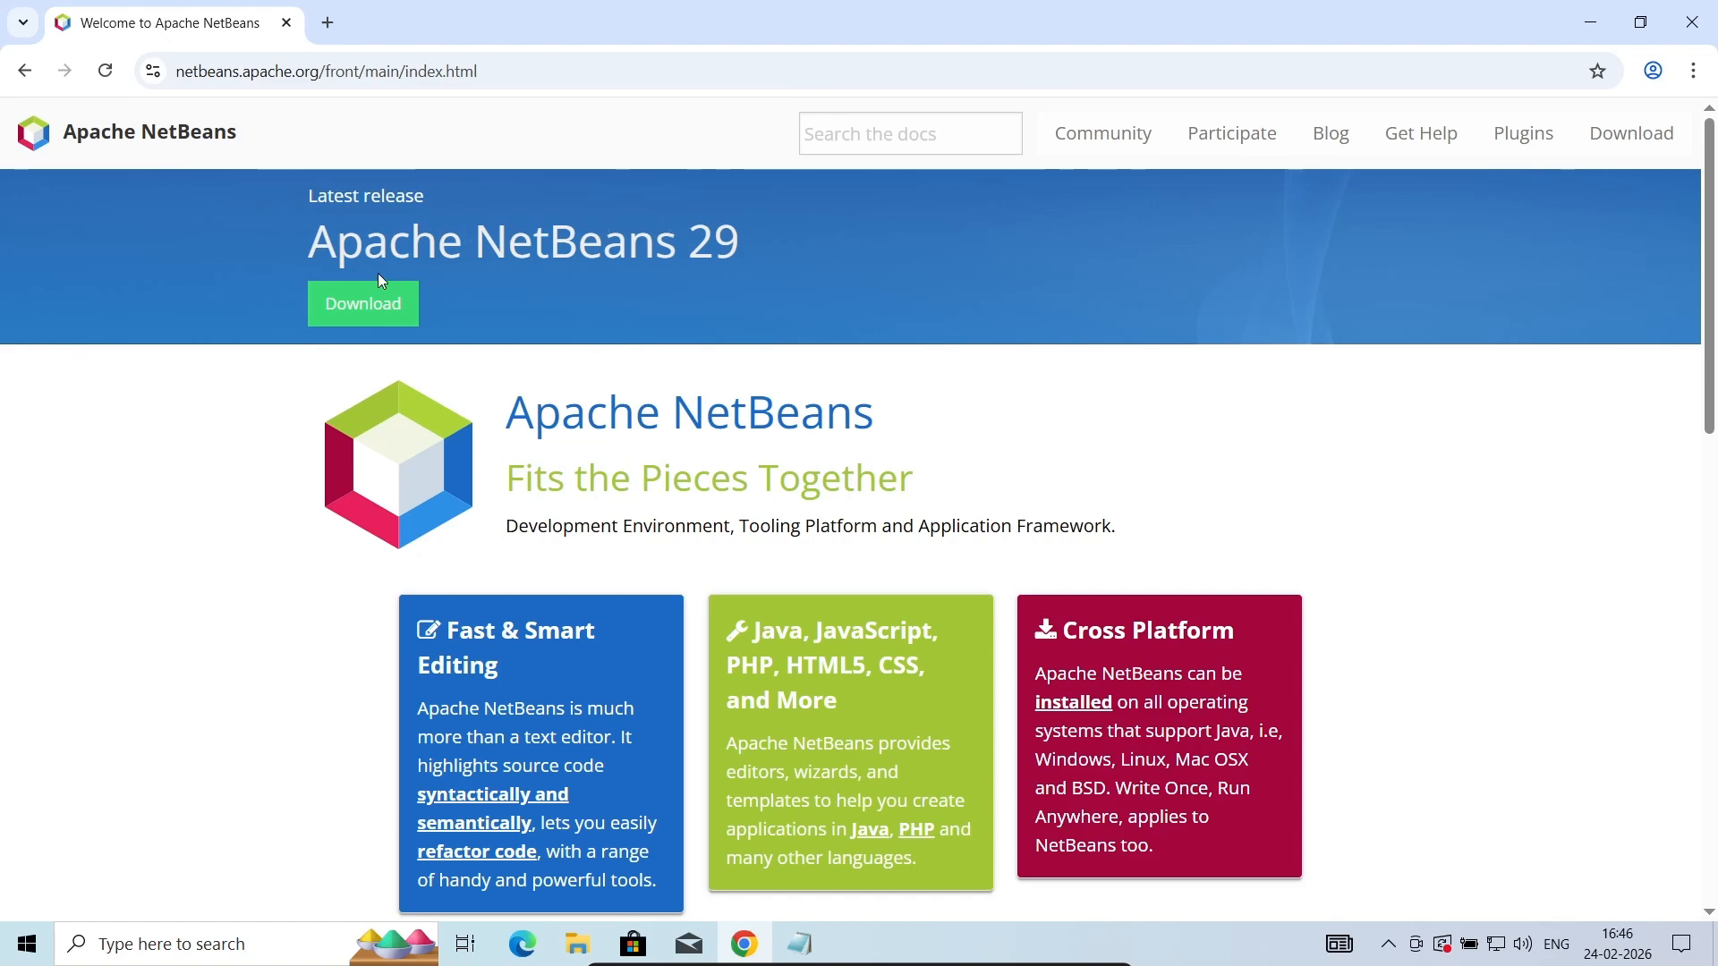
left_click(377, 300)
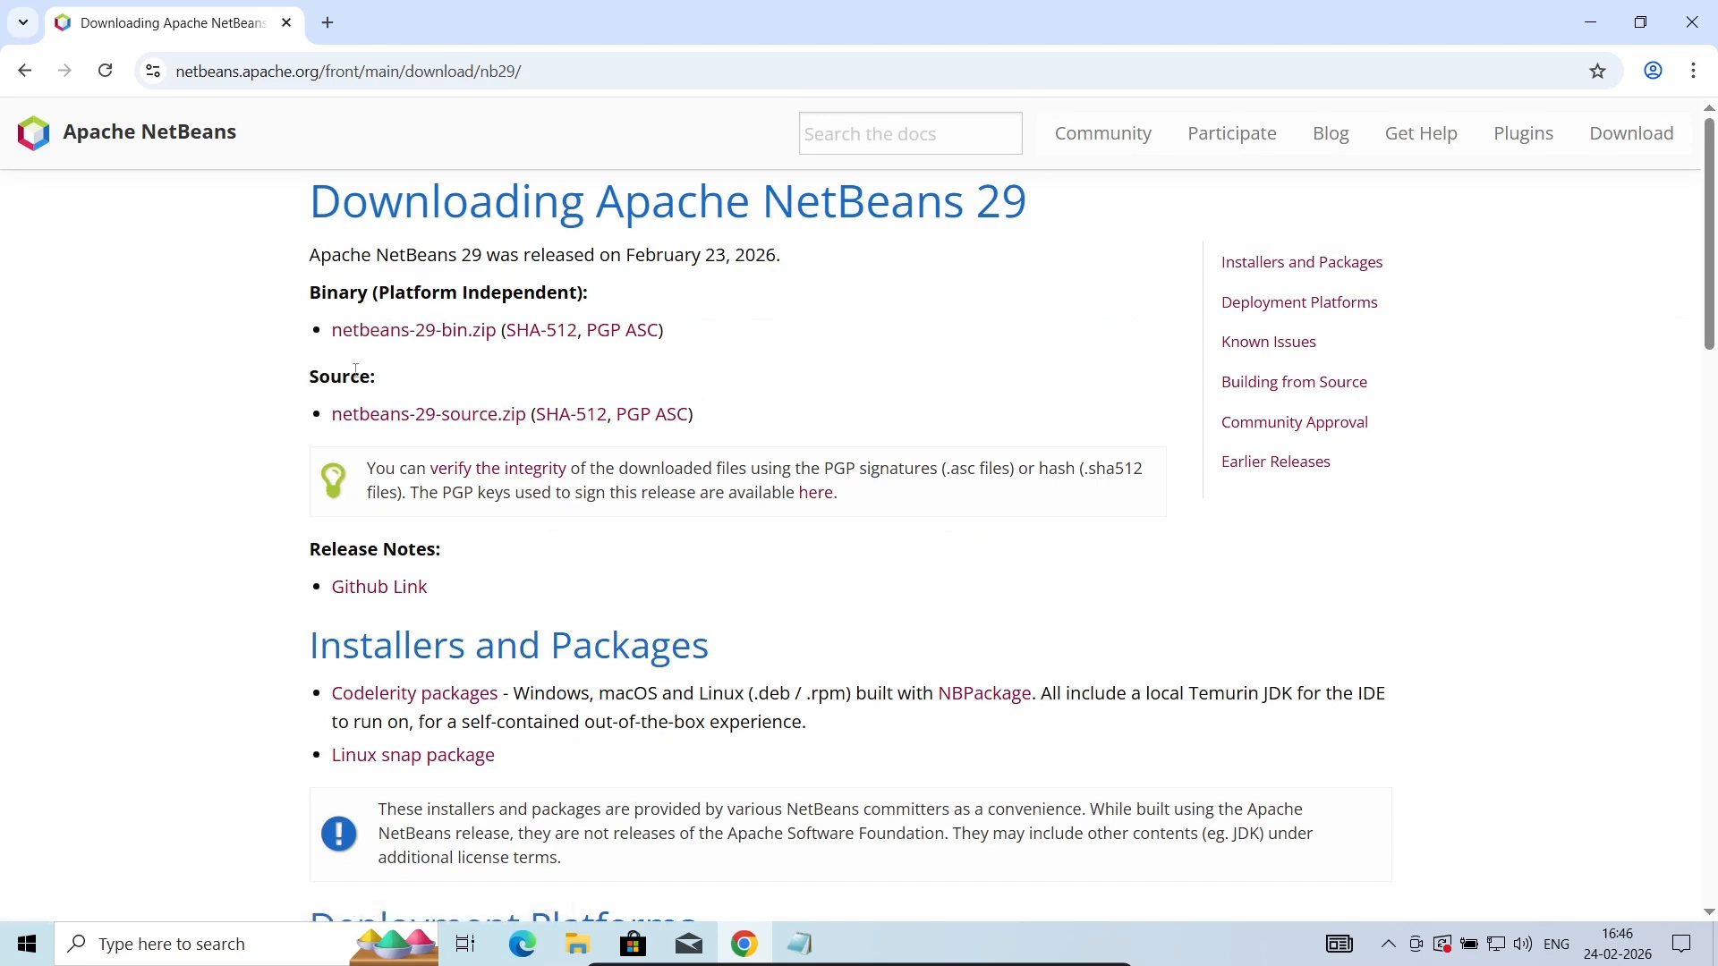
left_click(427, 345)
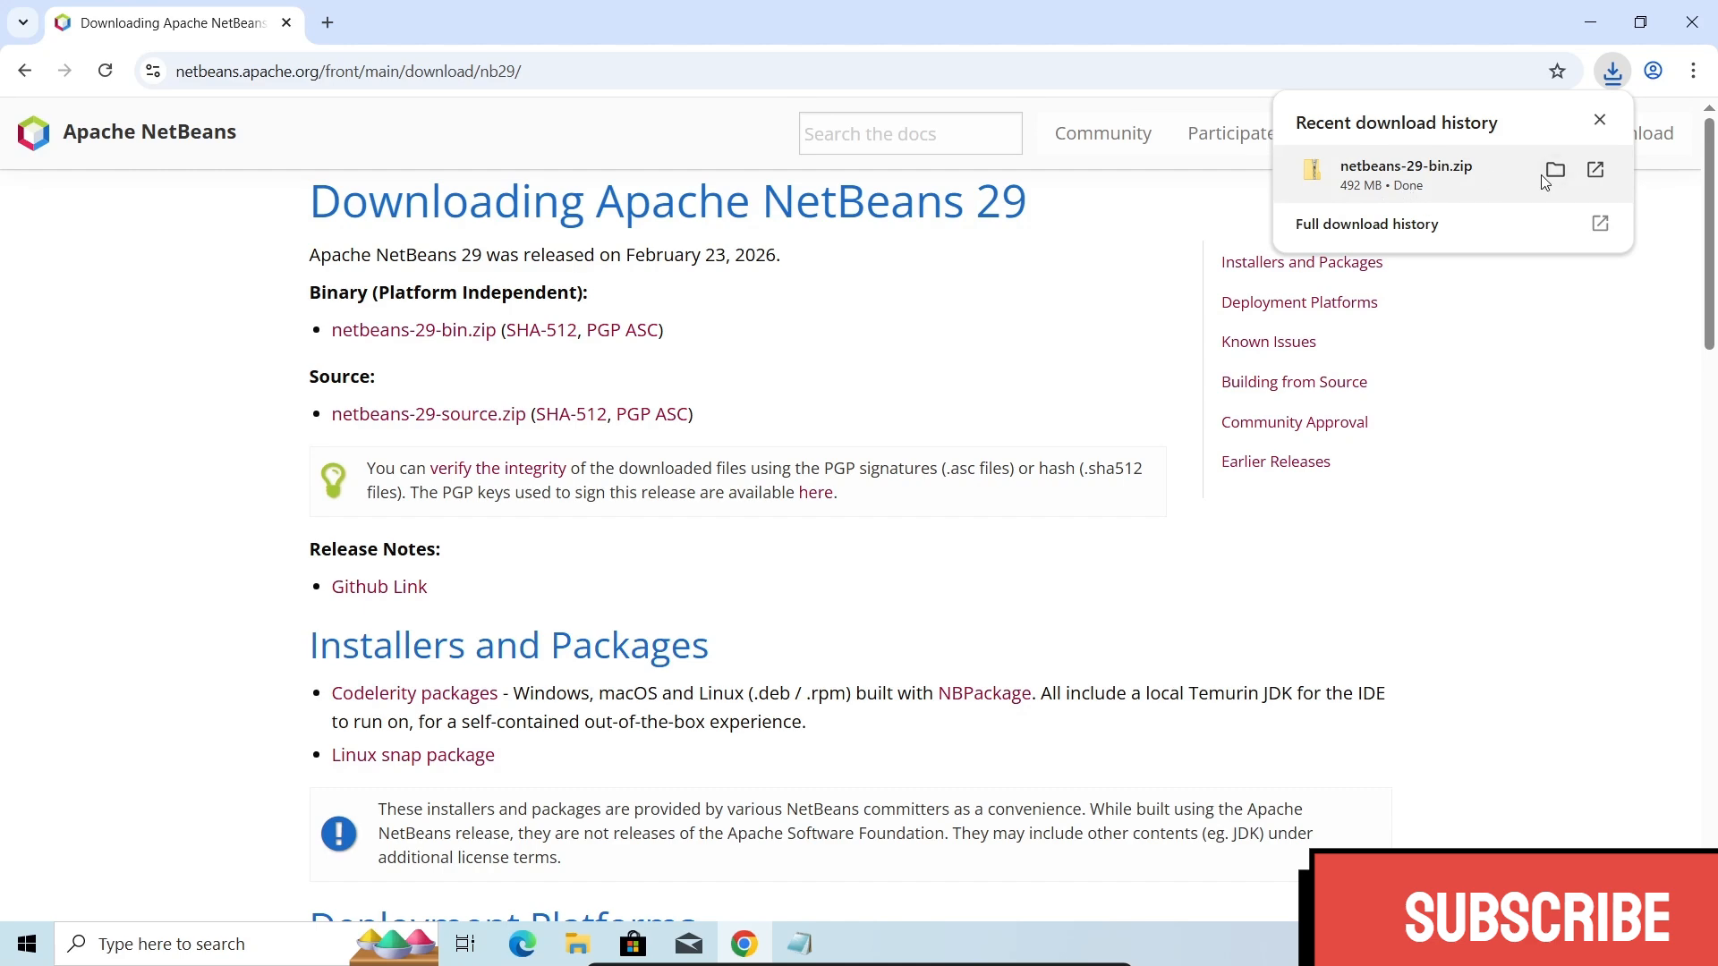
- Extract the downloaded netbeans-29-bin archive to its default folder in Downloads and close the extracted folder's window
left_click(1557, 171)
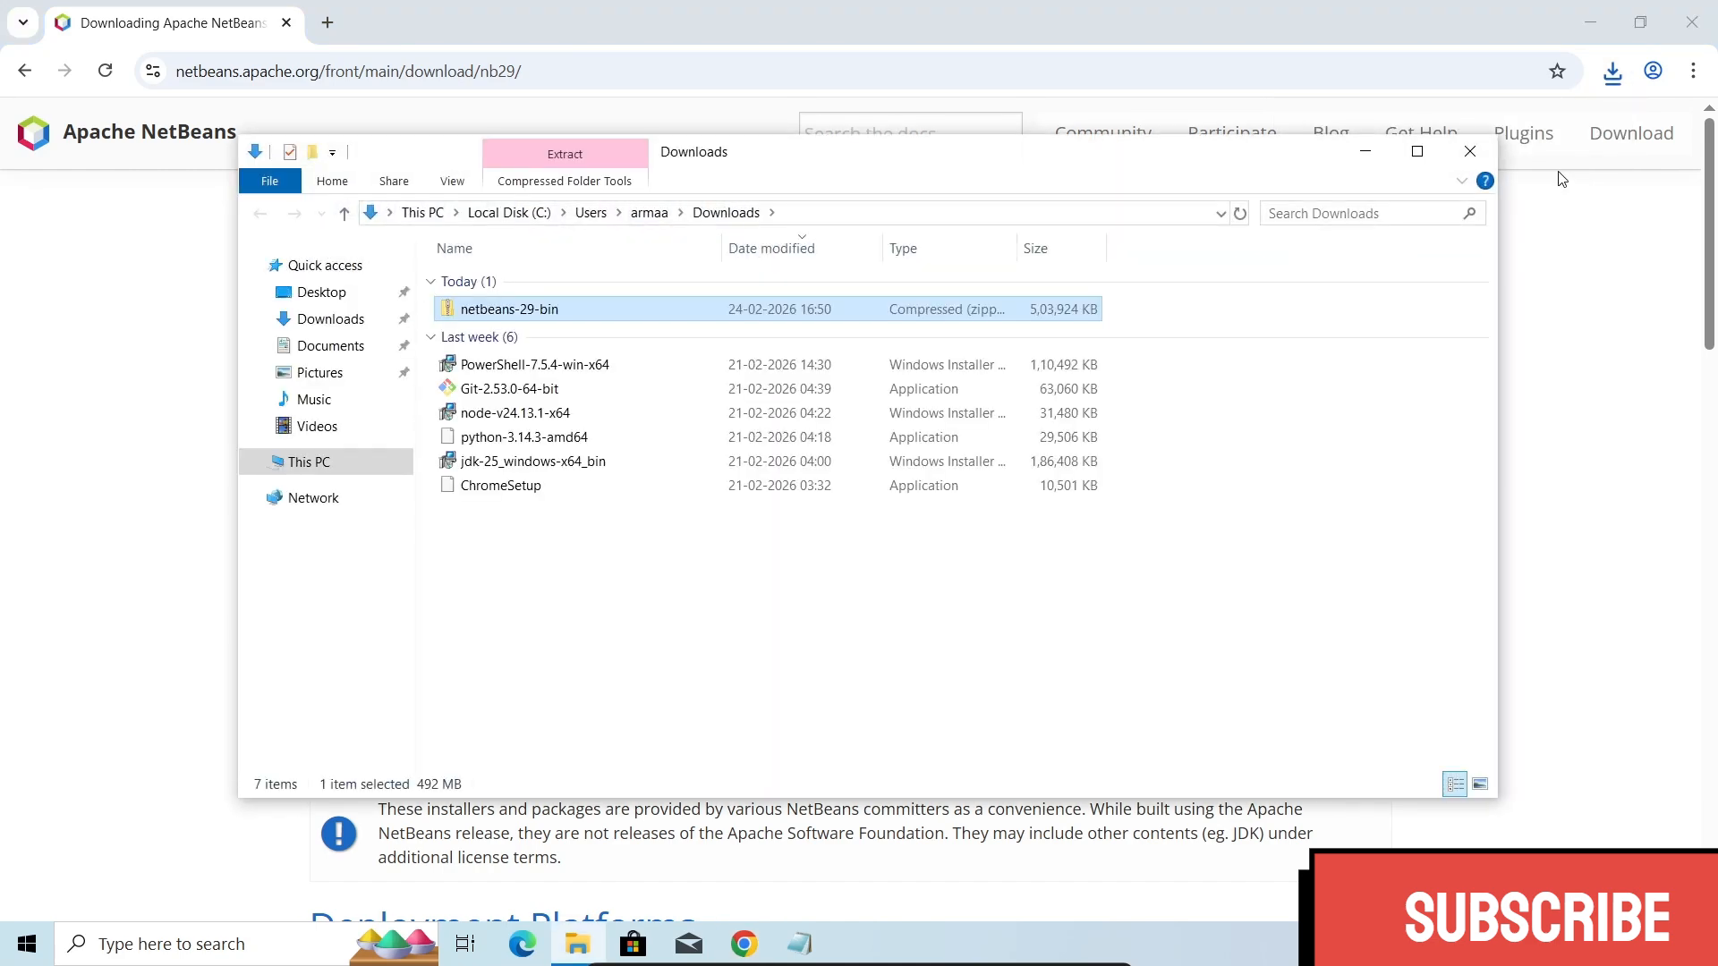
right_click(495, 316)
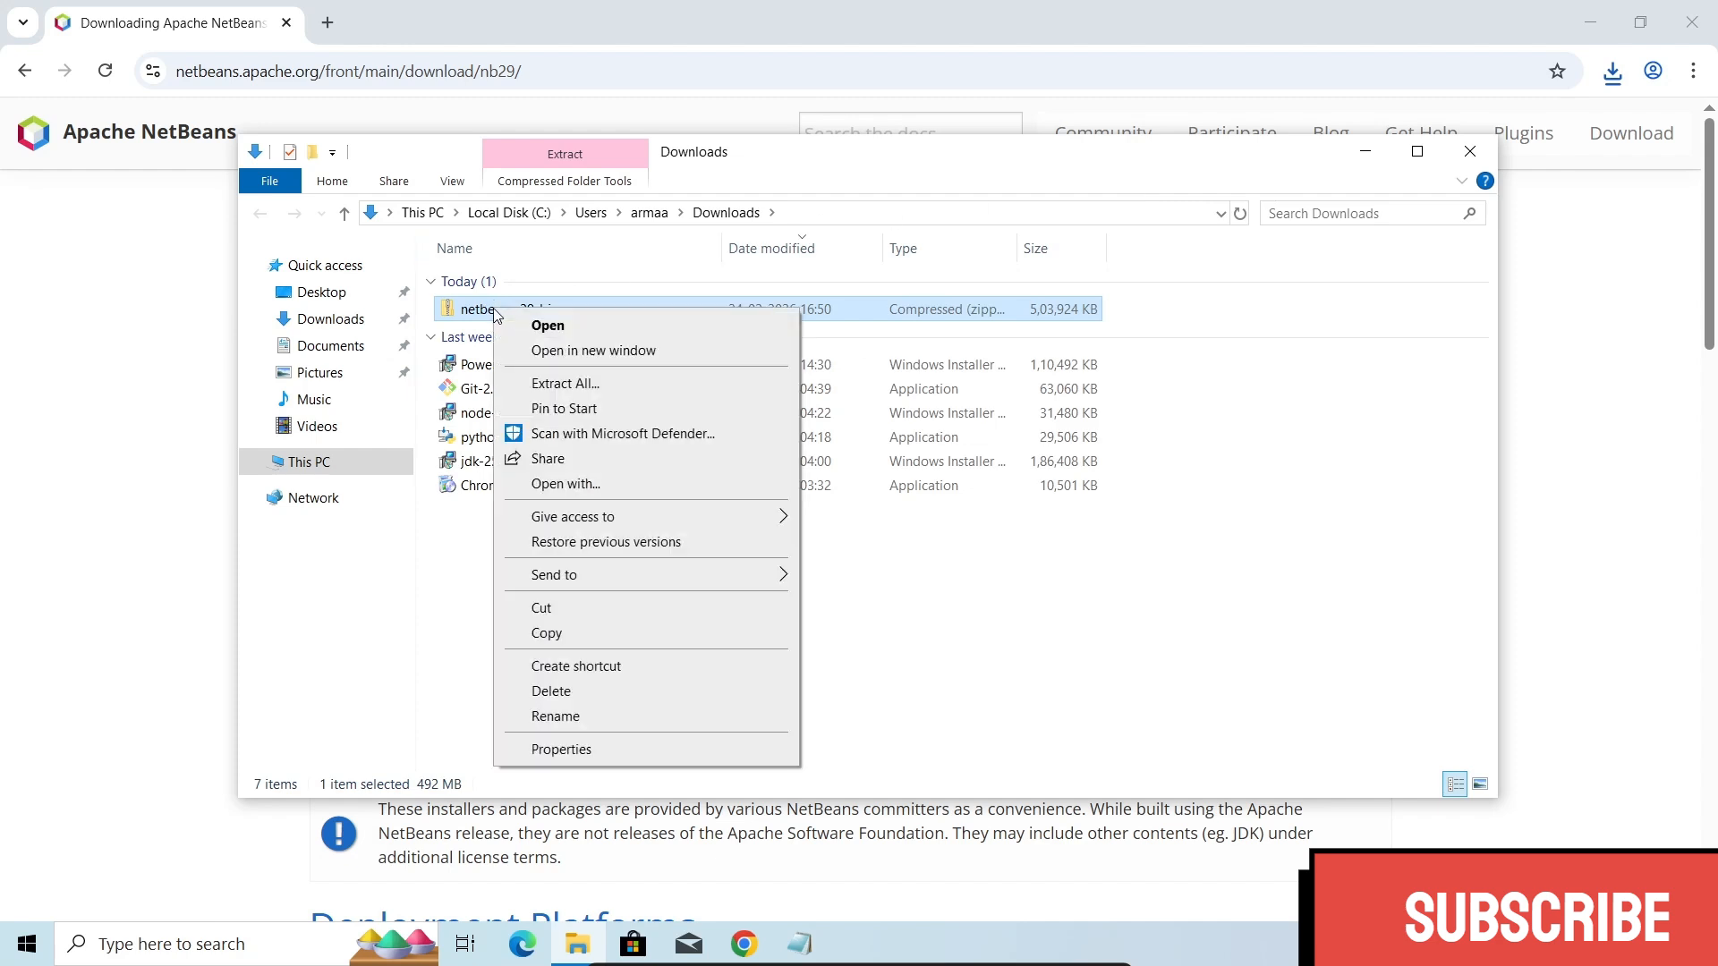
left_click(561, 384)
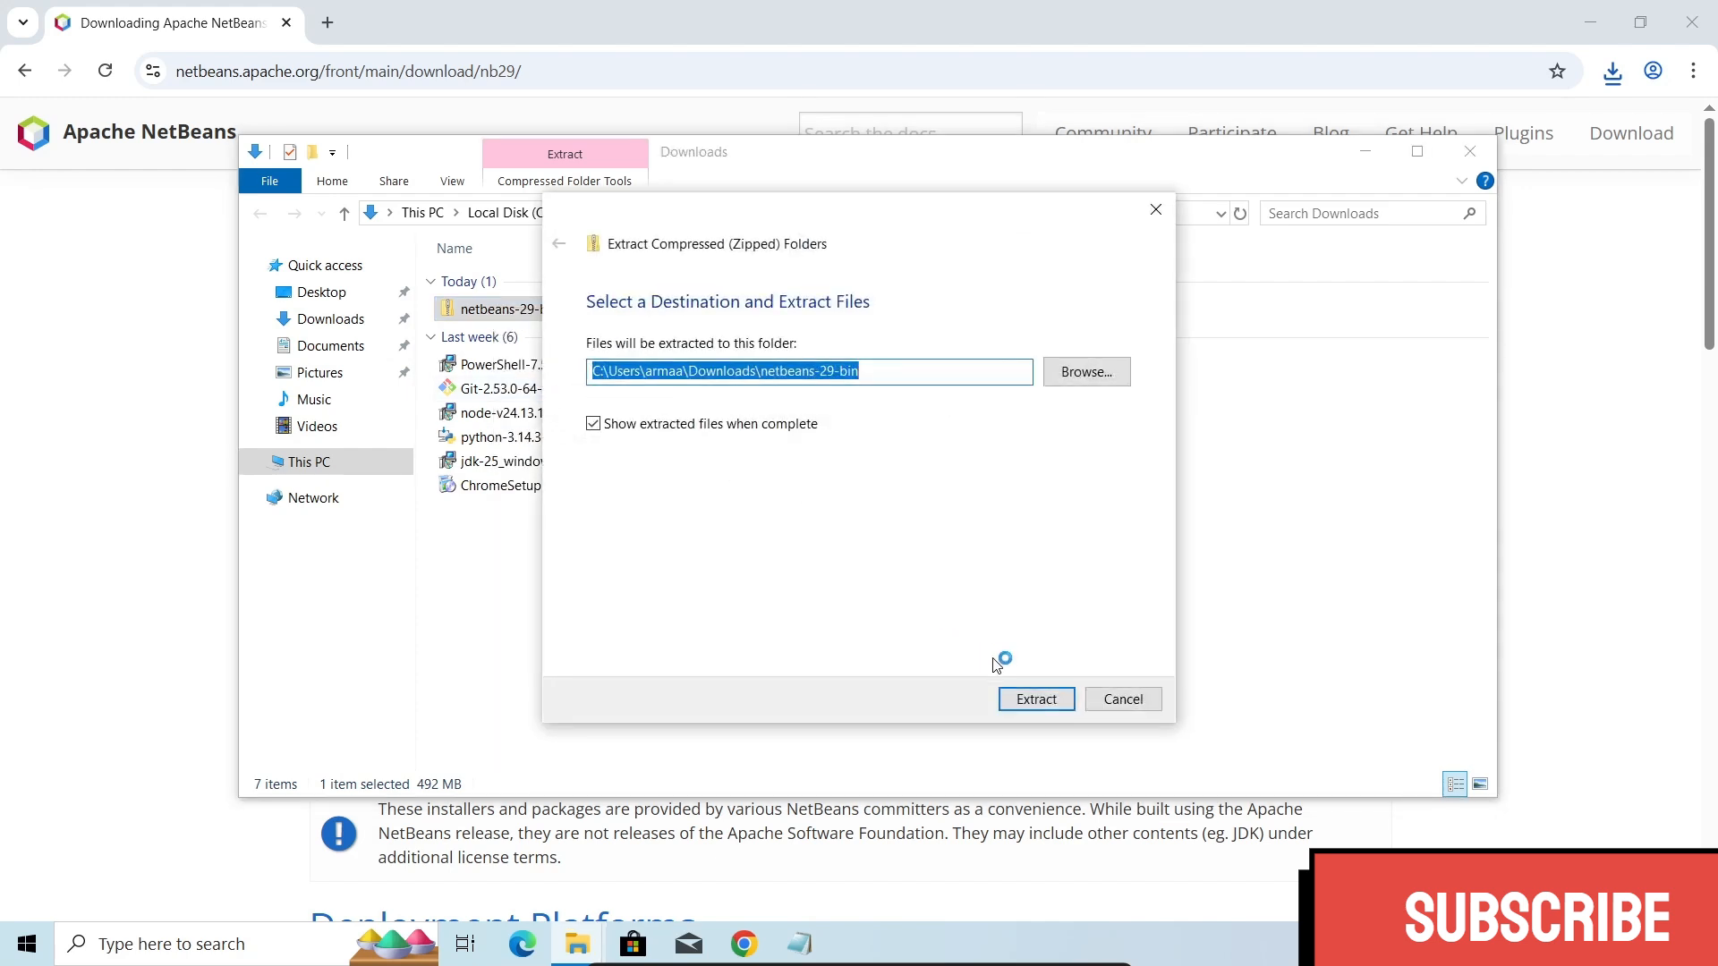
left_click(1035, 701)
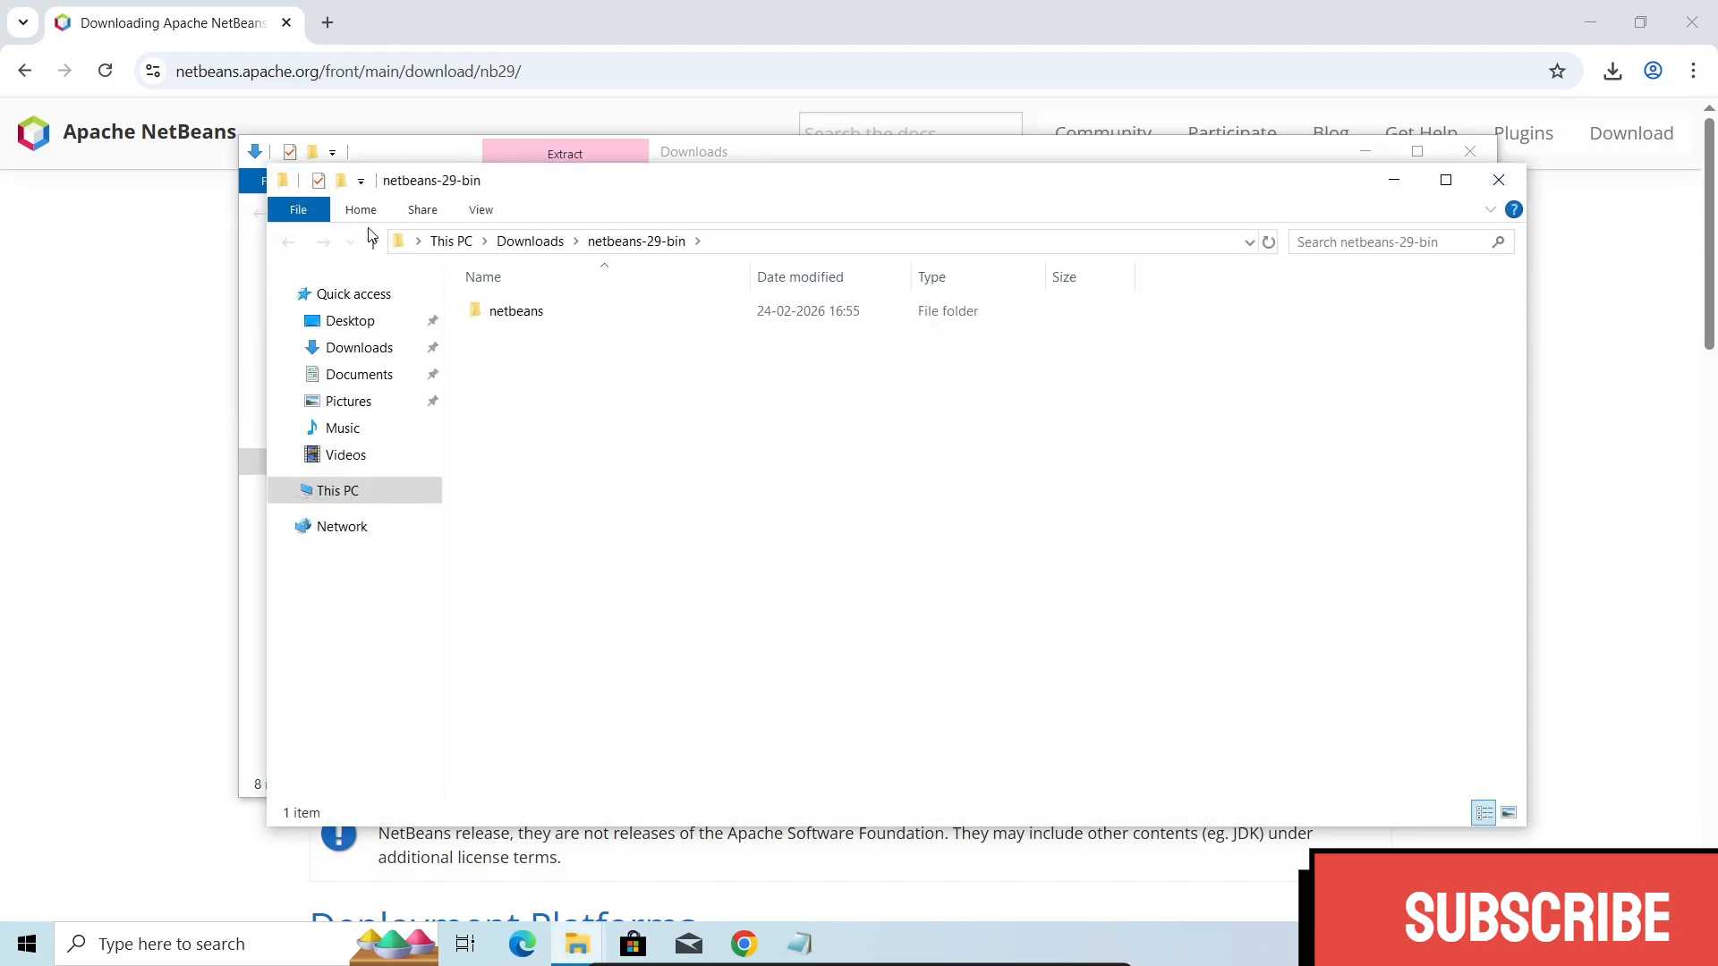
left_click(1509, 181)
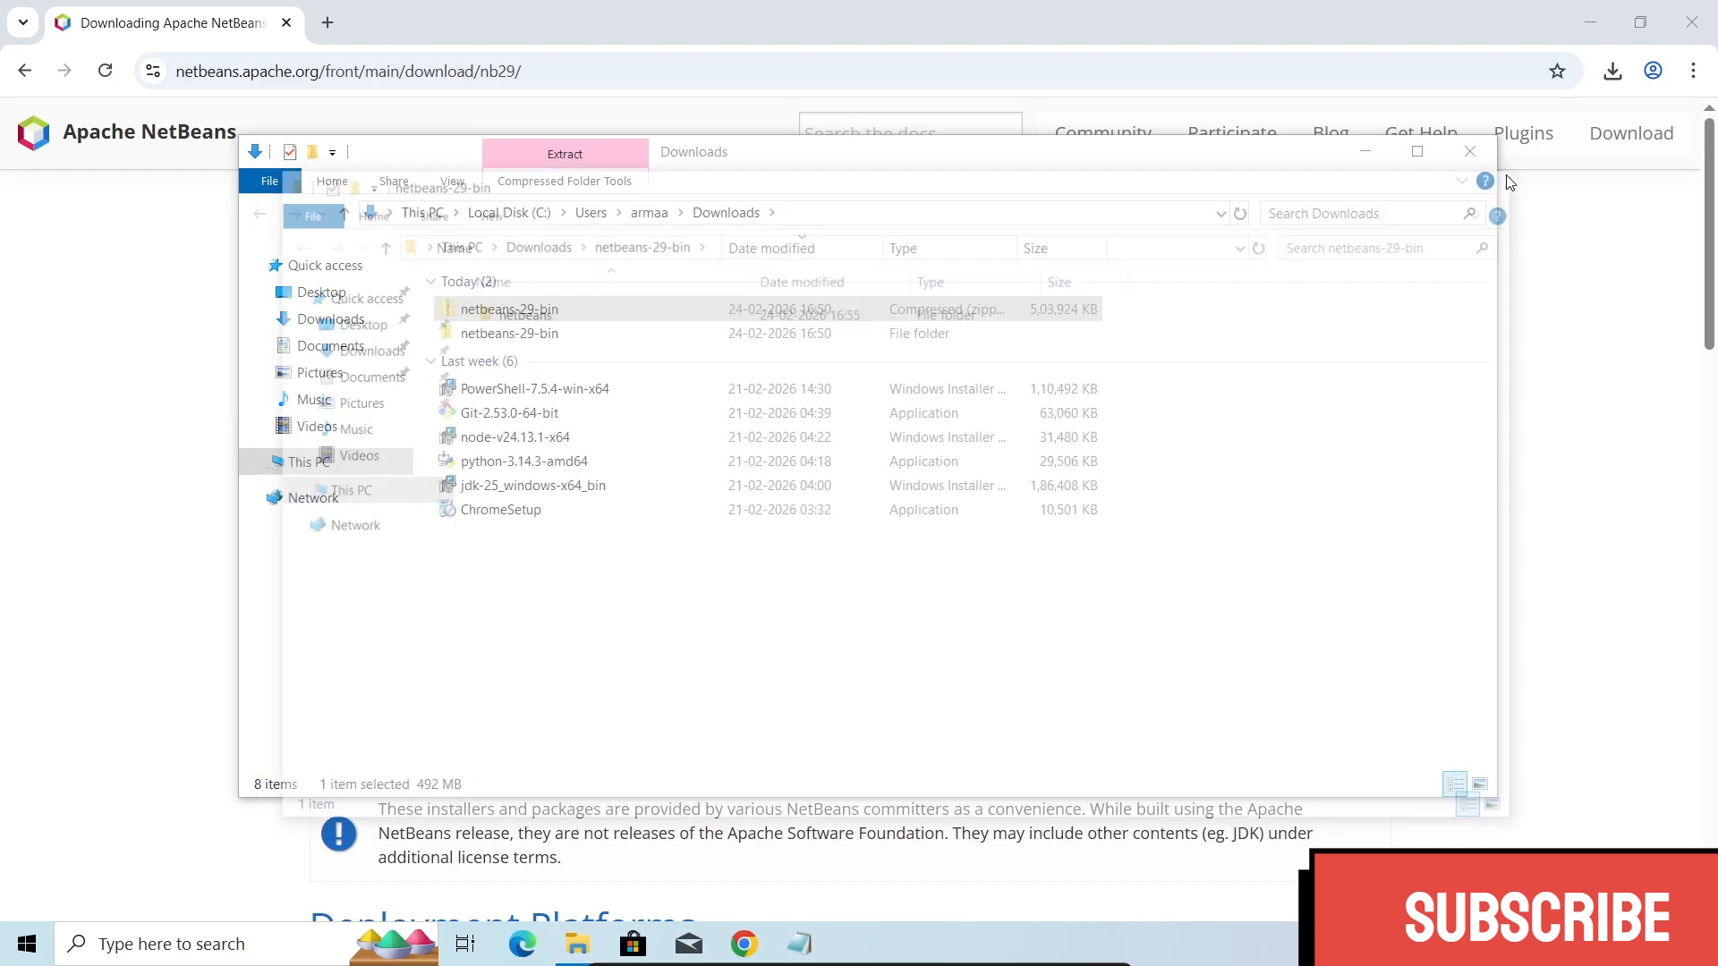
- Launch netbeans64 from the bin folder inside the extracted netbeans folder, allowing it to run despite the SmartScreen block
double_click(493, 334)
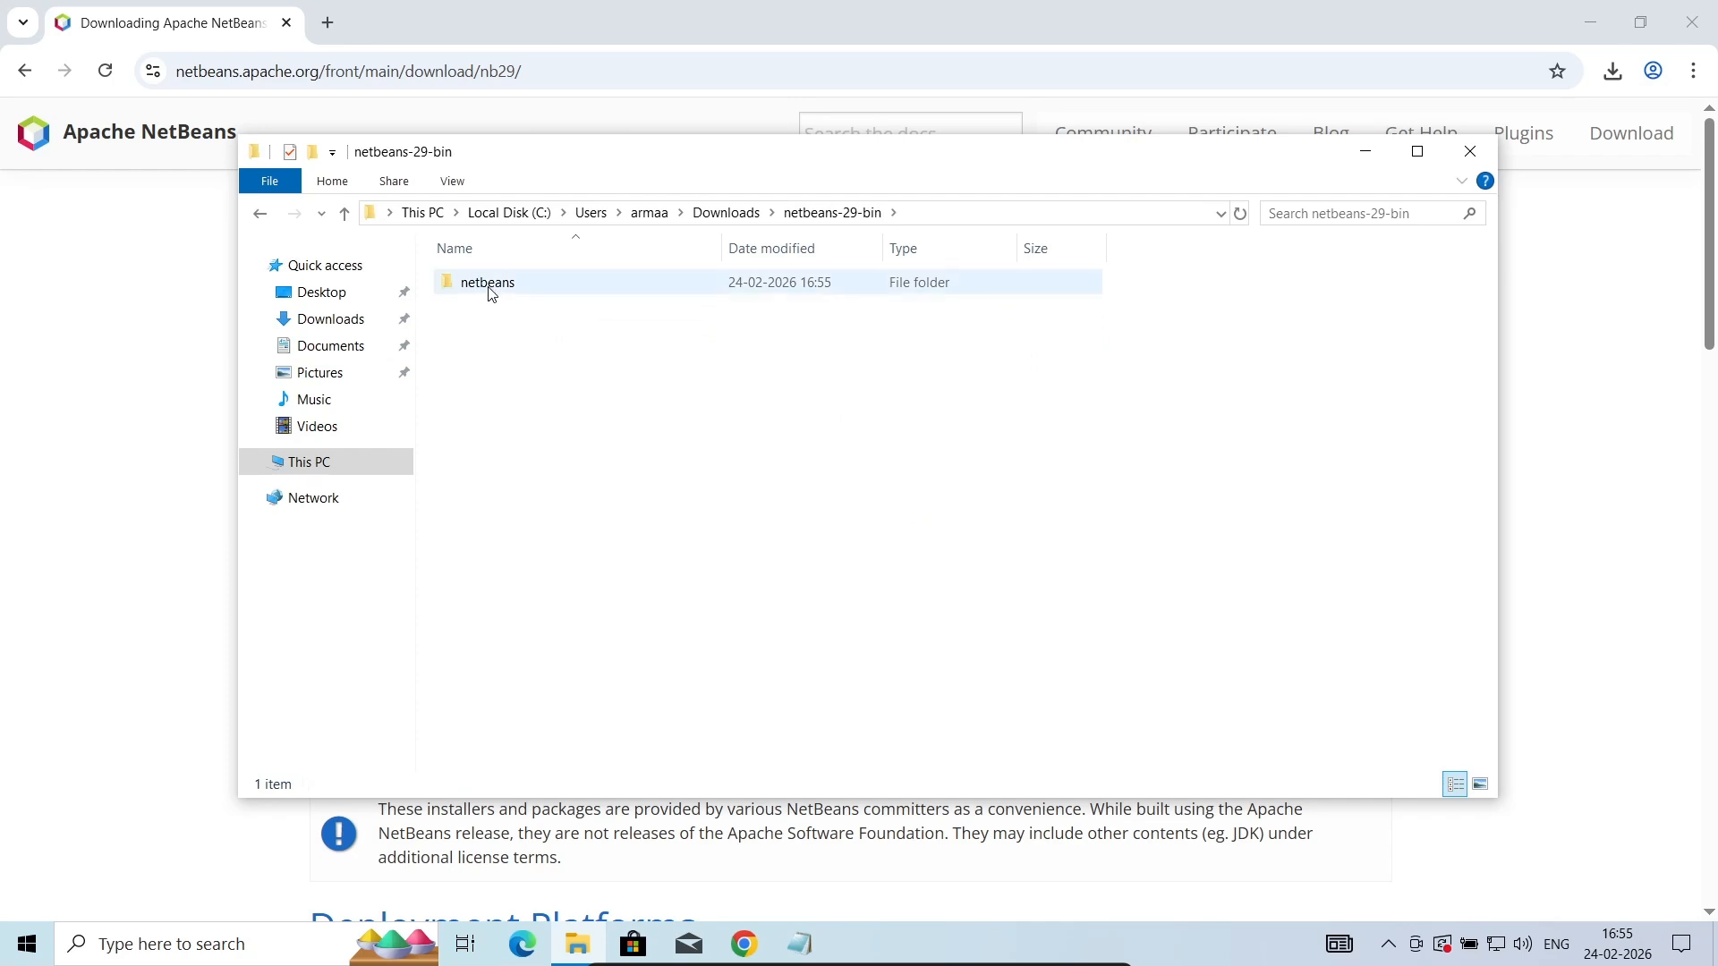
double_click(492, 295)
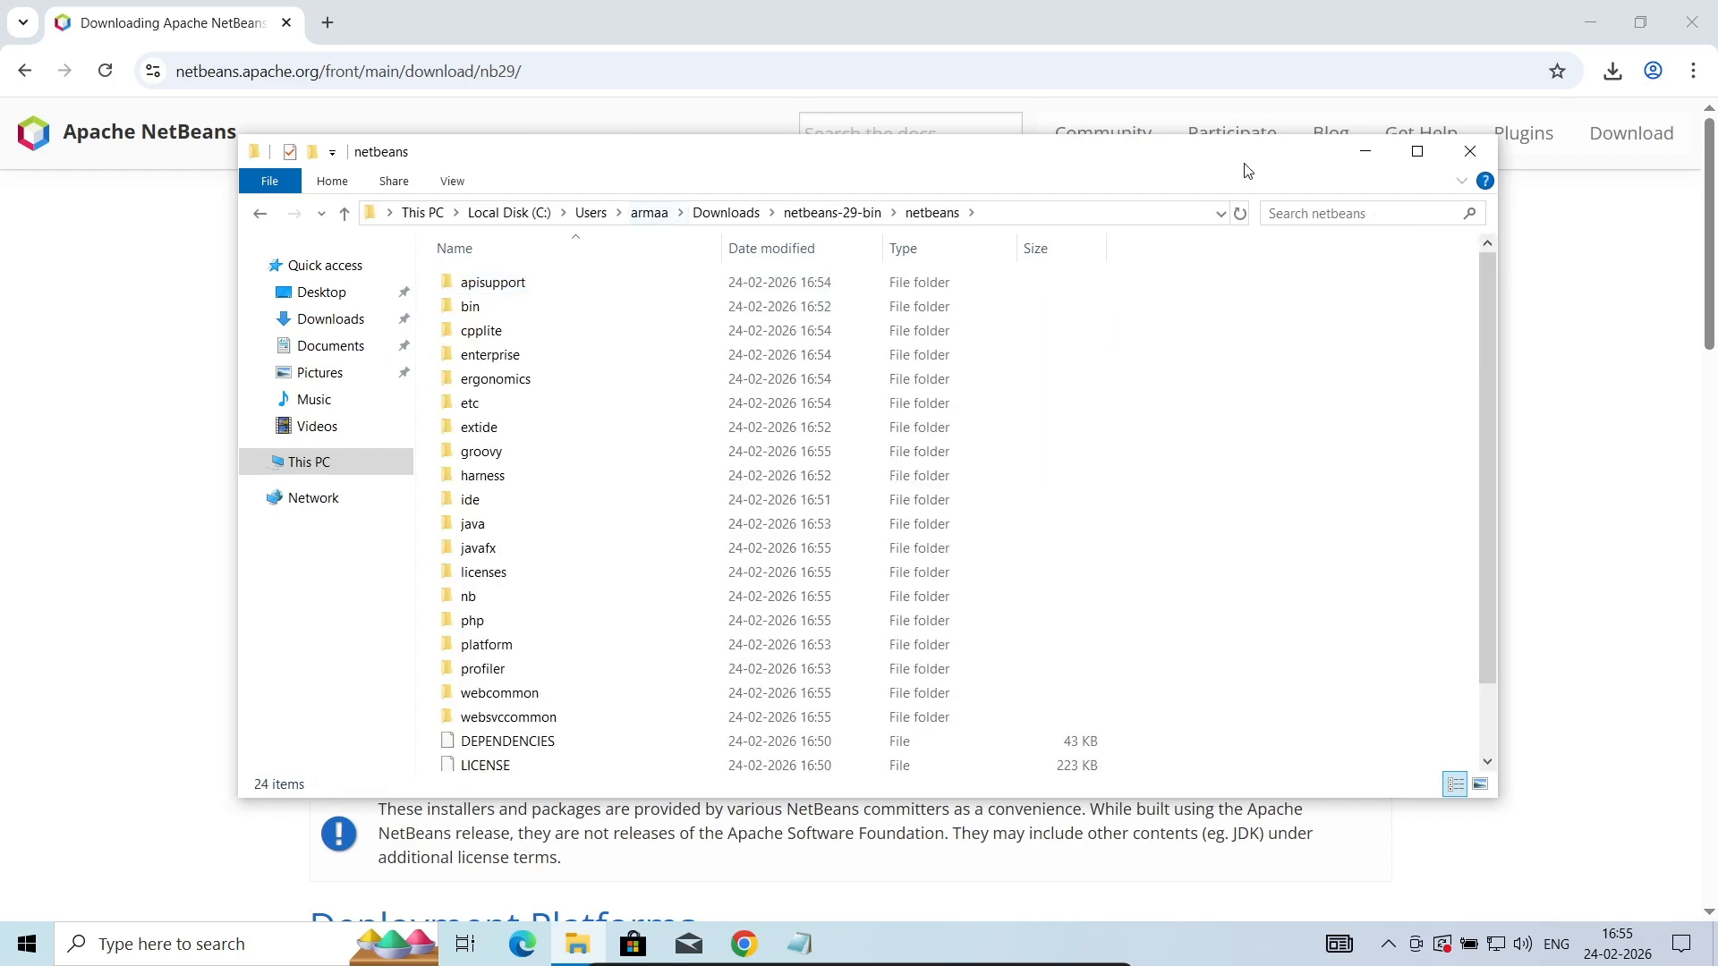
left_click(1417, 152)
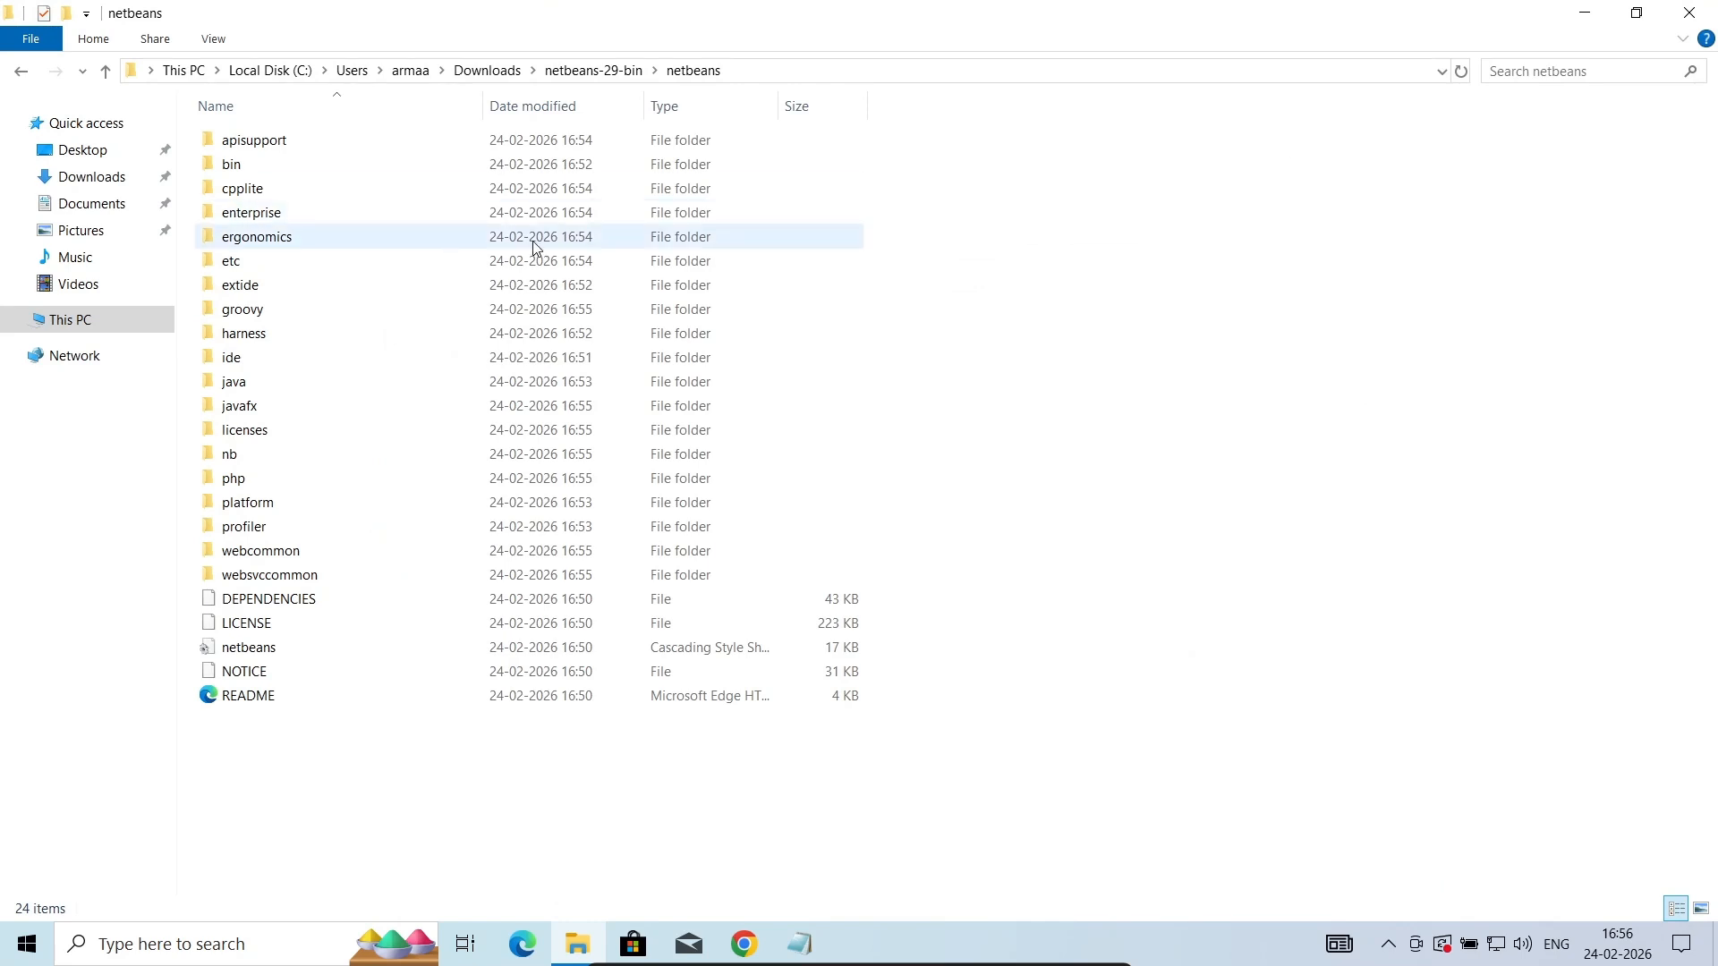
double_click(240, 170)
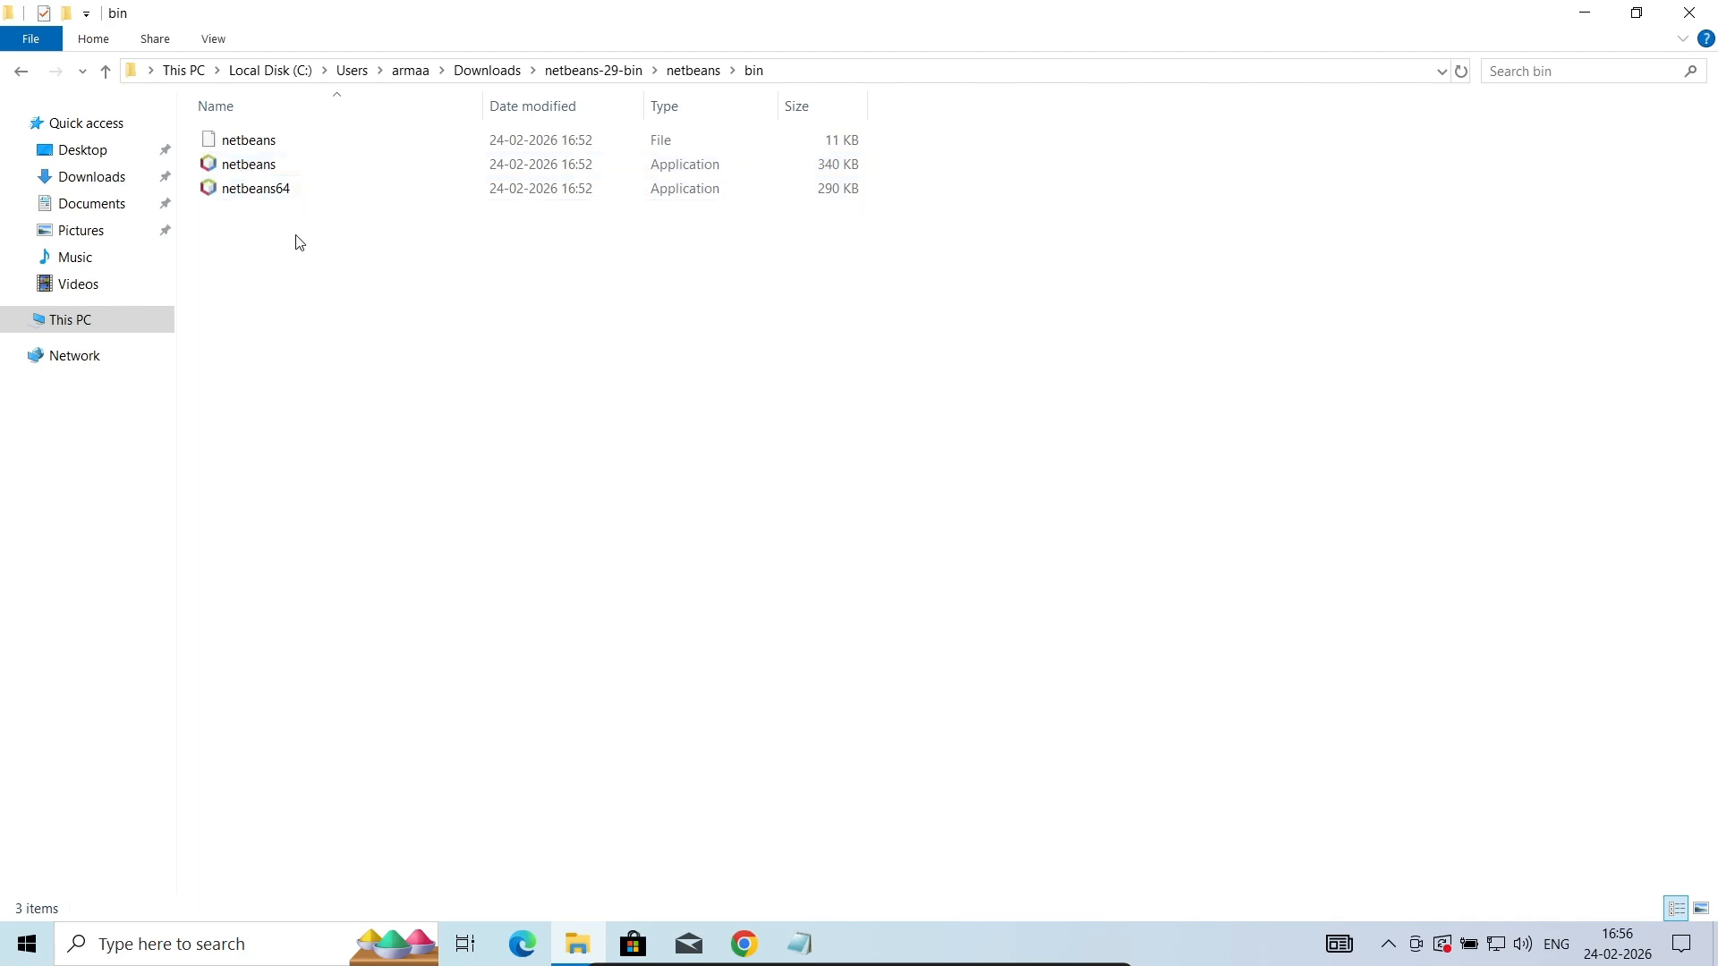
double_click(253, 192)
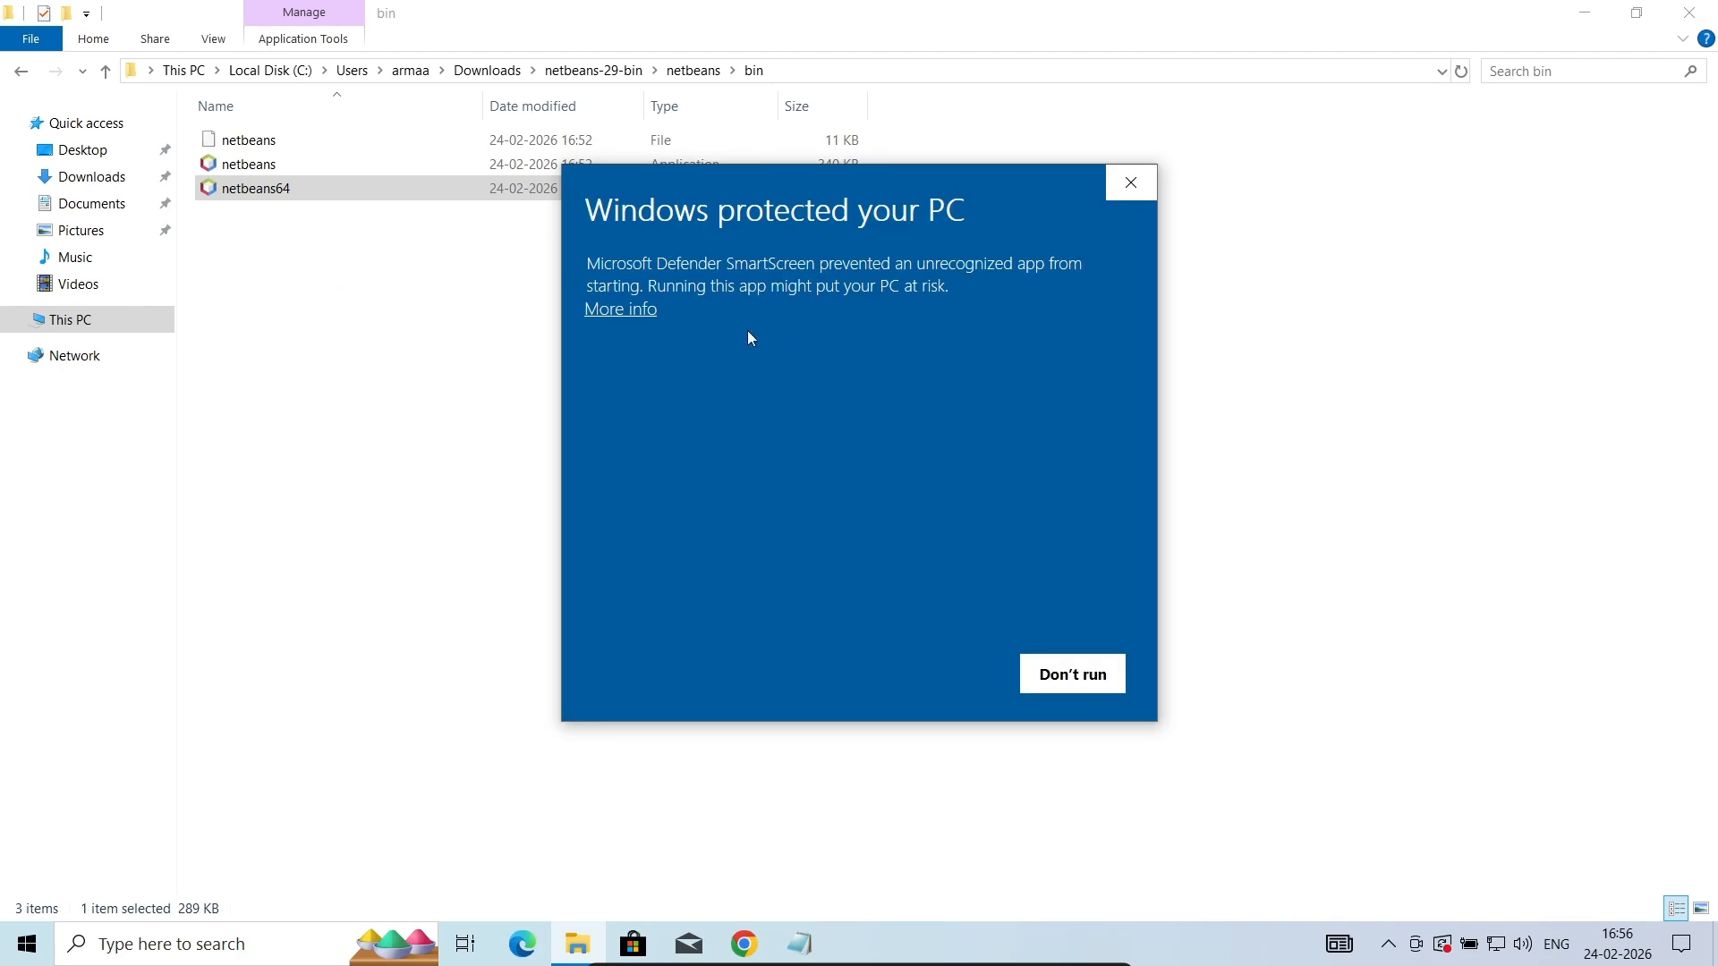
left_click(638, 313)
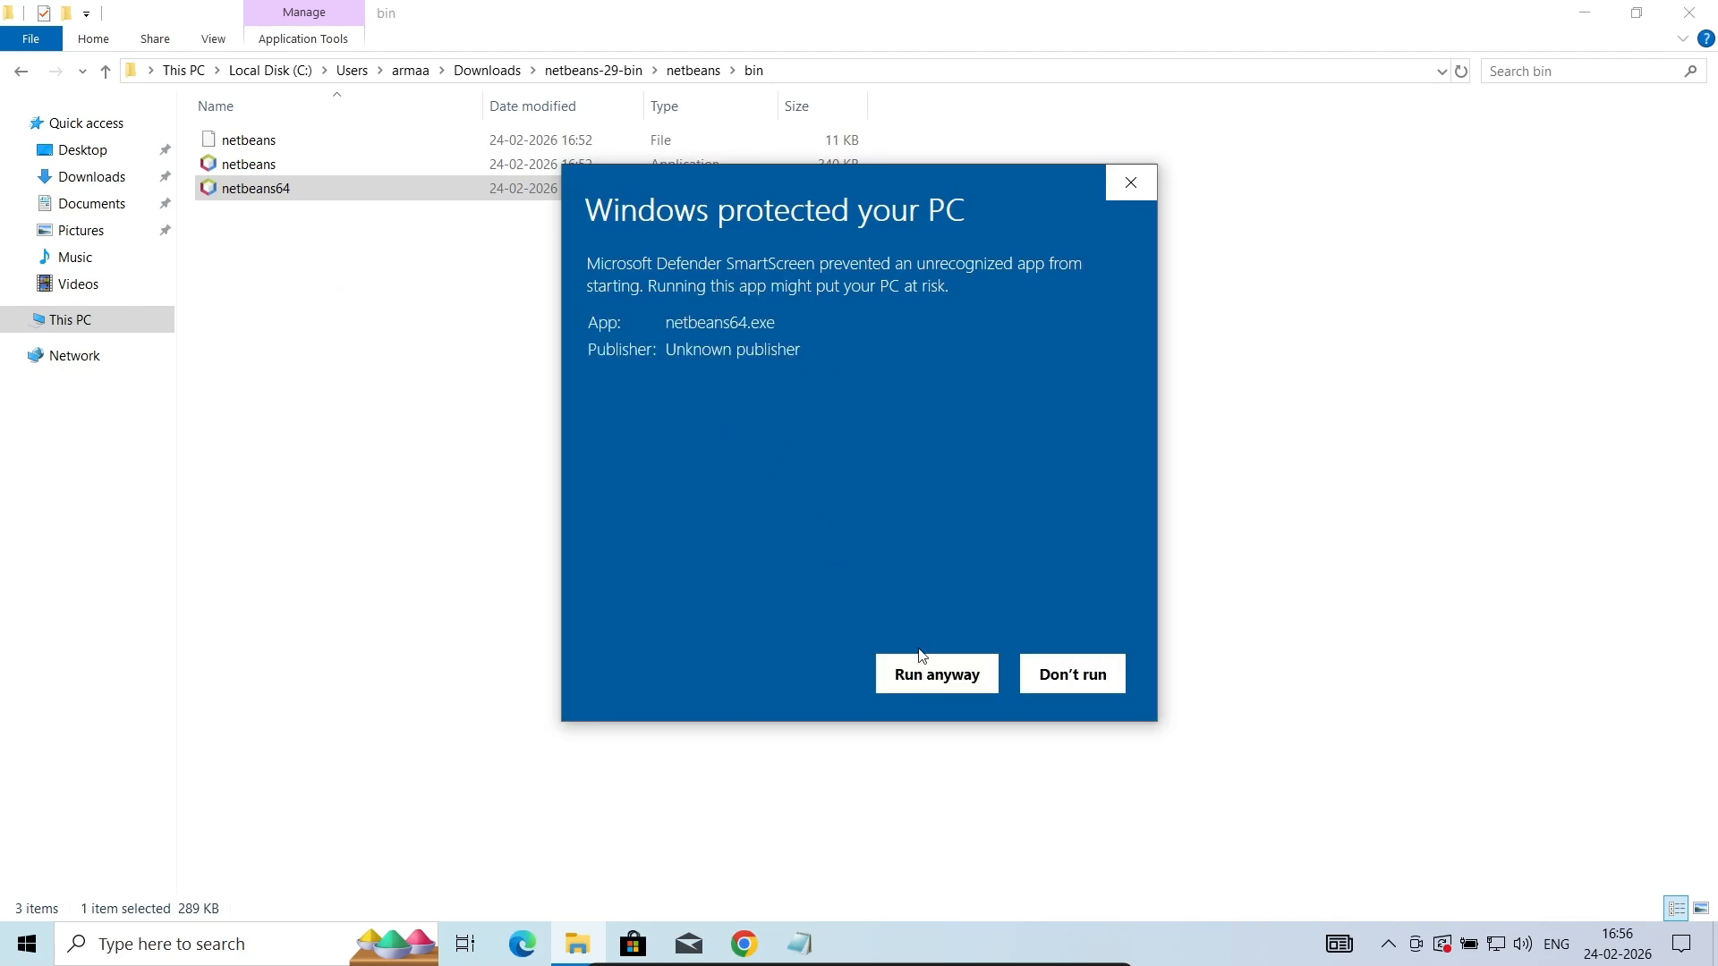
left_click(938, 680)
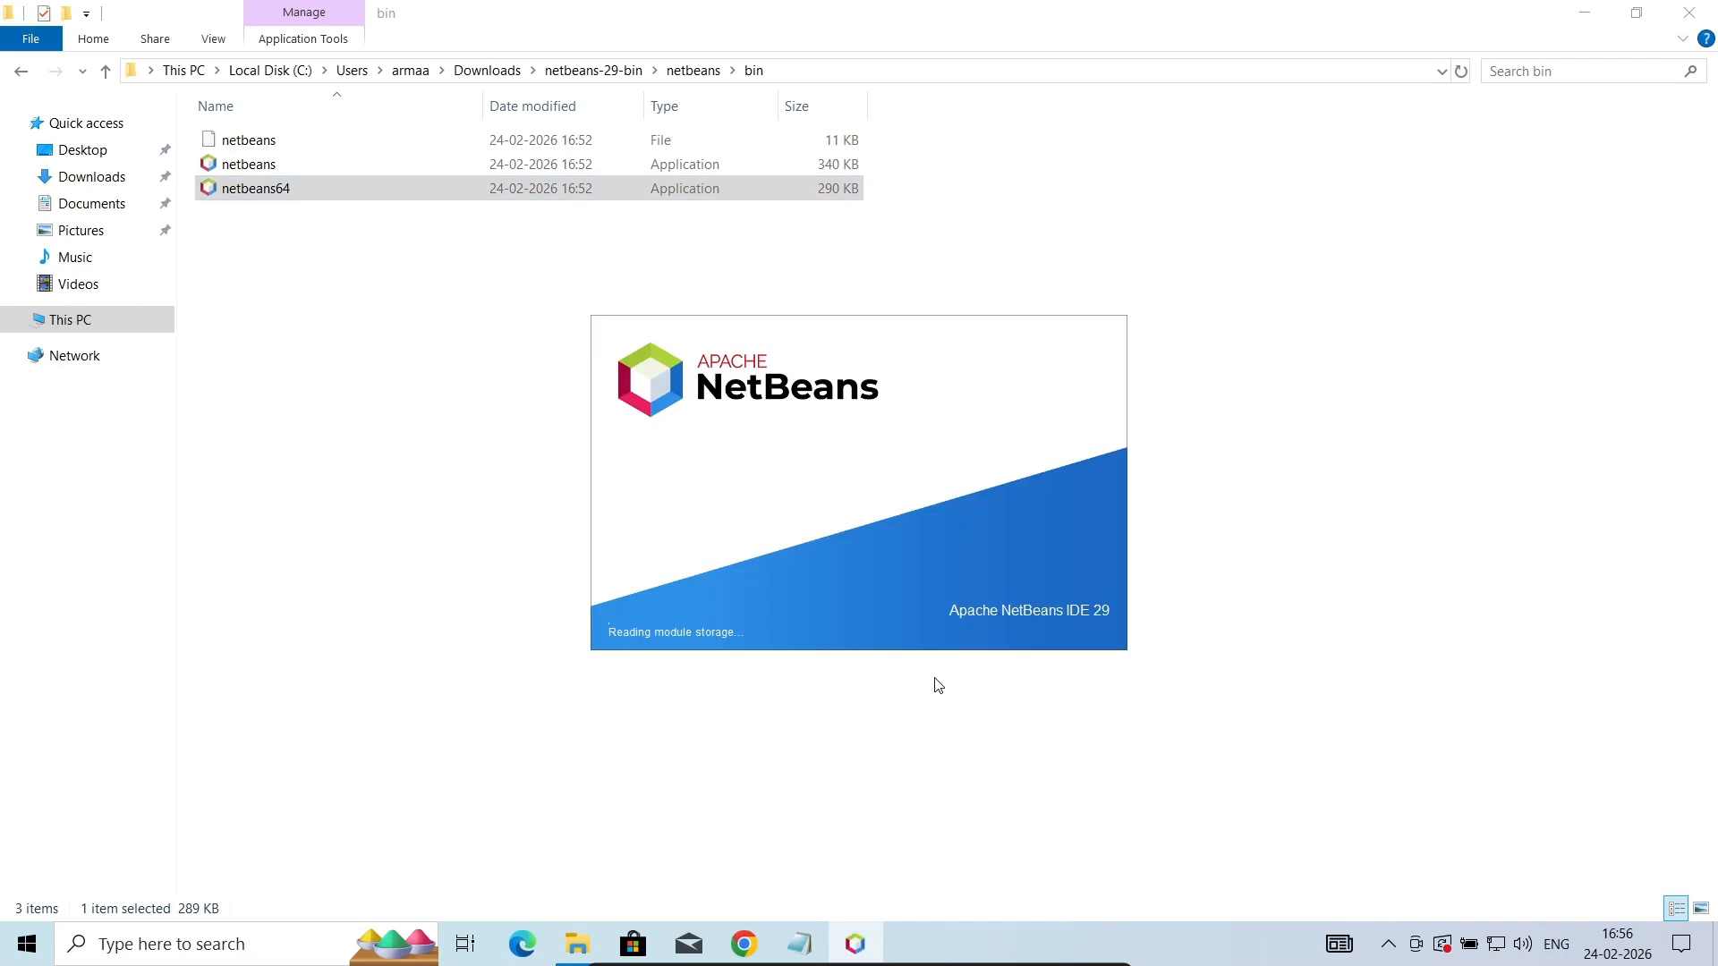
- Minimize the File Explorer and browser windows and open Command Prompt
left_click(1575, 19)
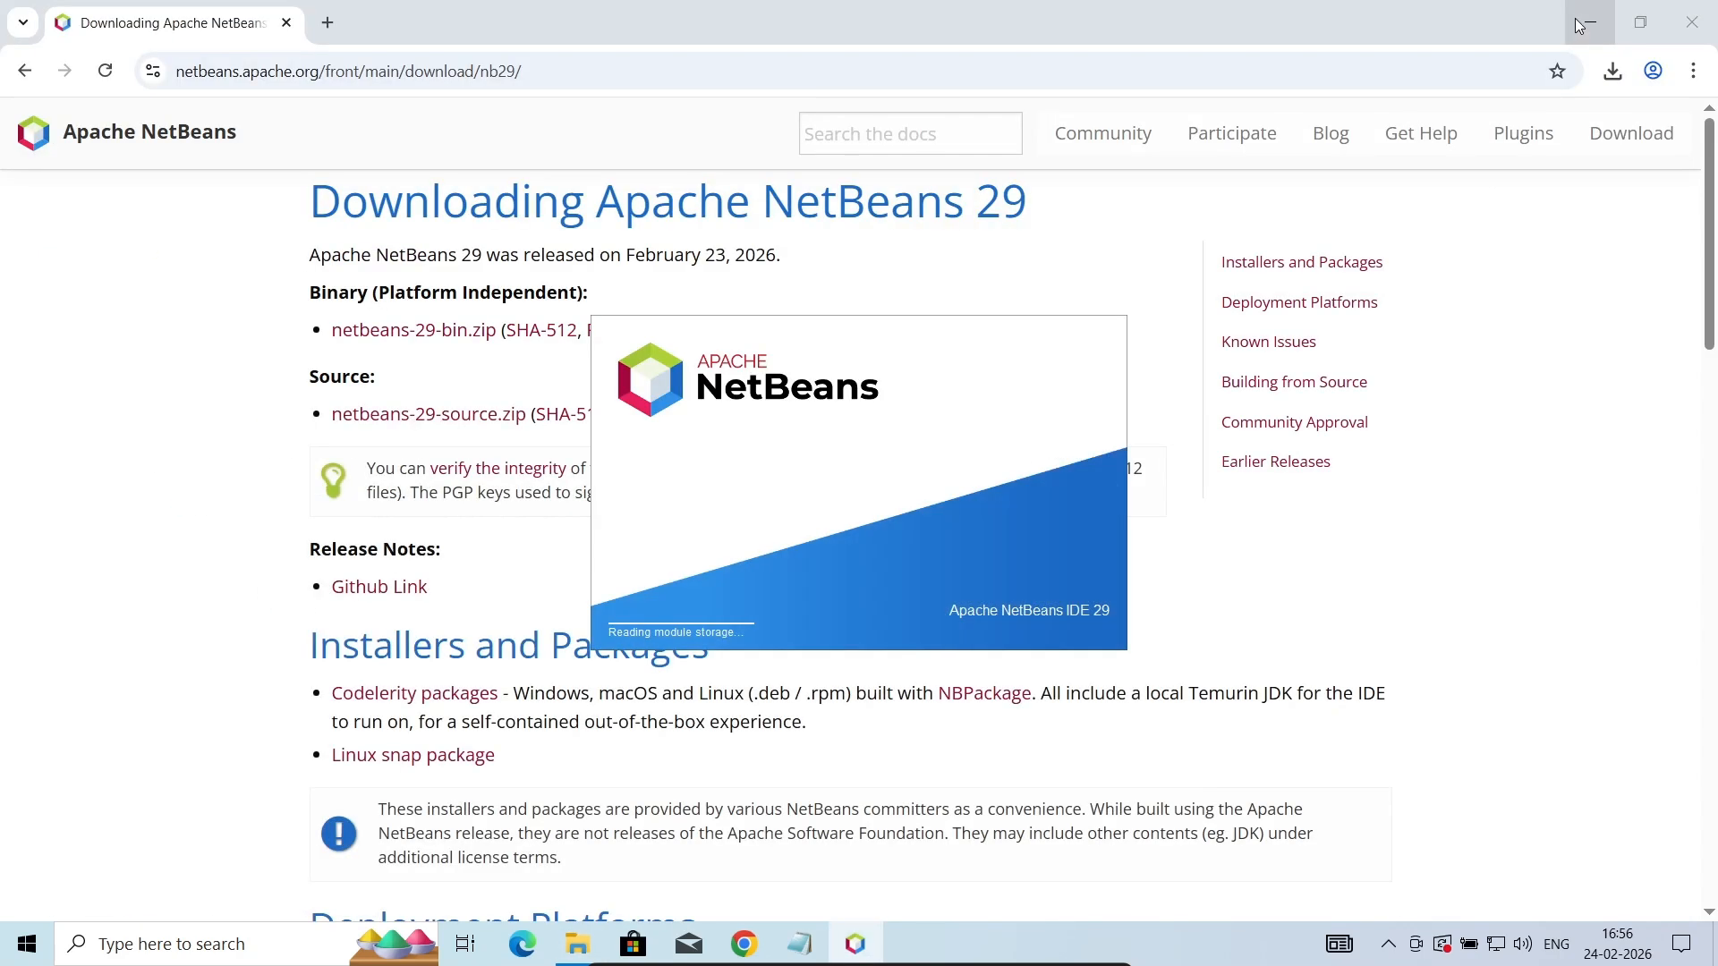
left_click(1579, 22)
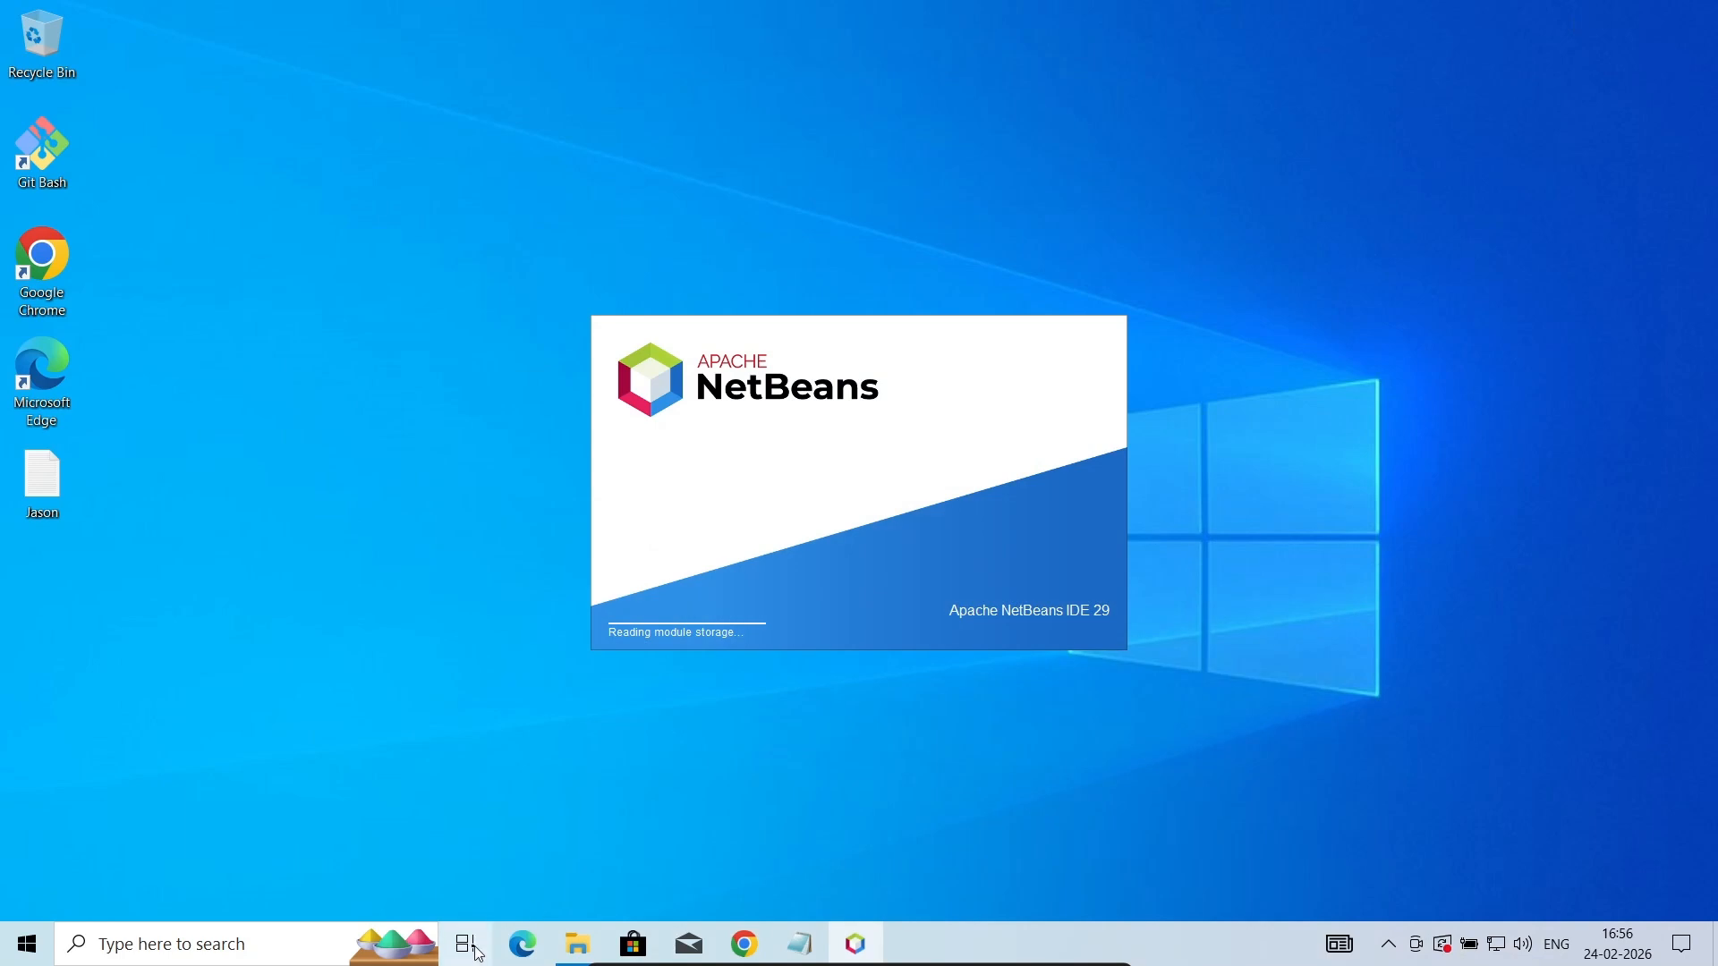
left_click(204, 953)
type("cmd")
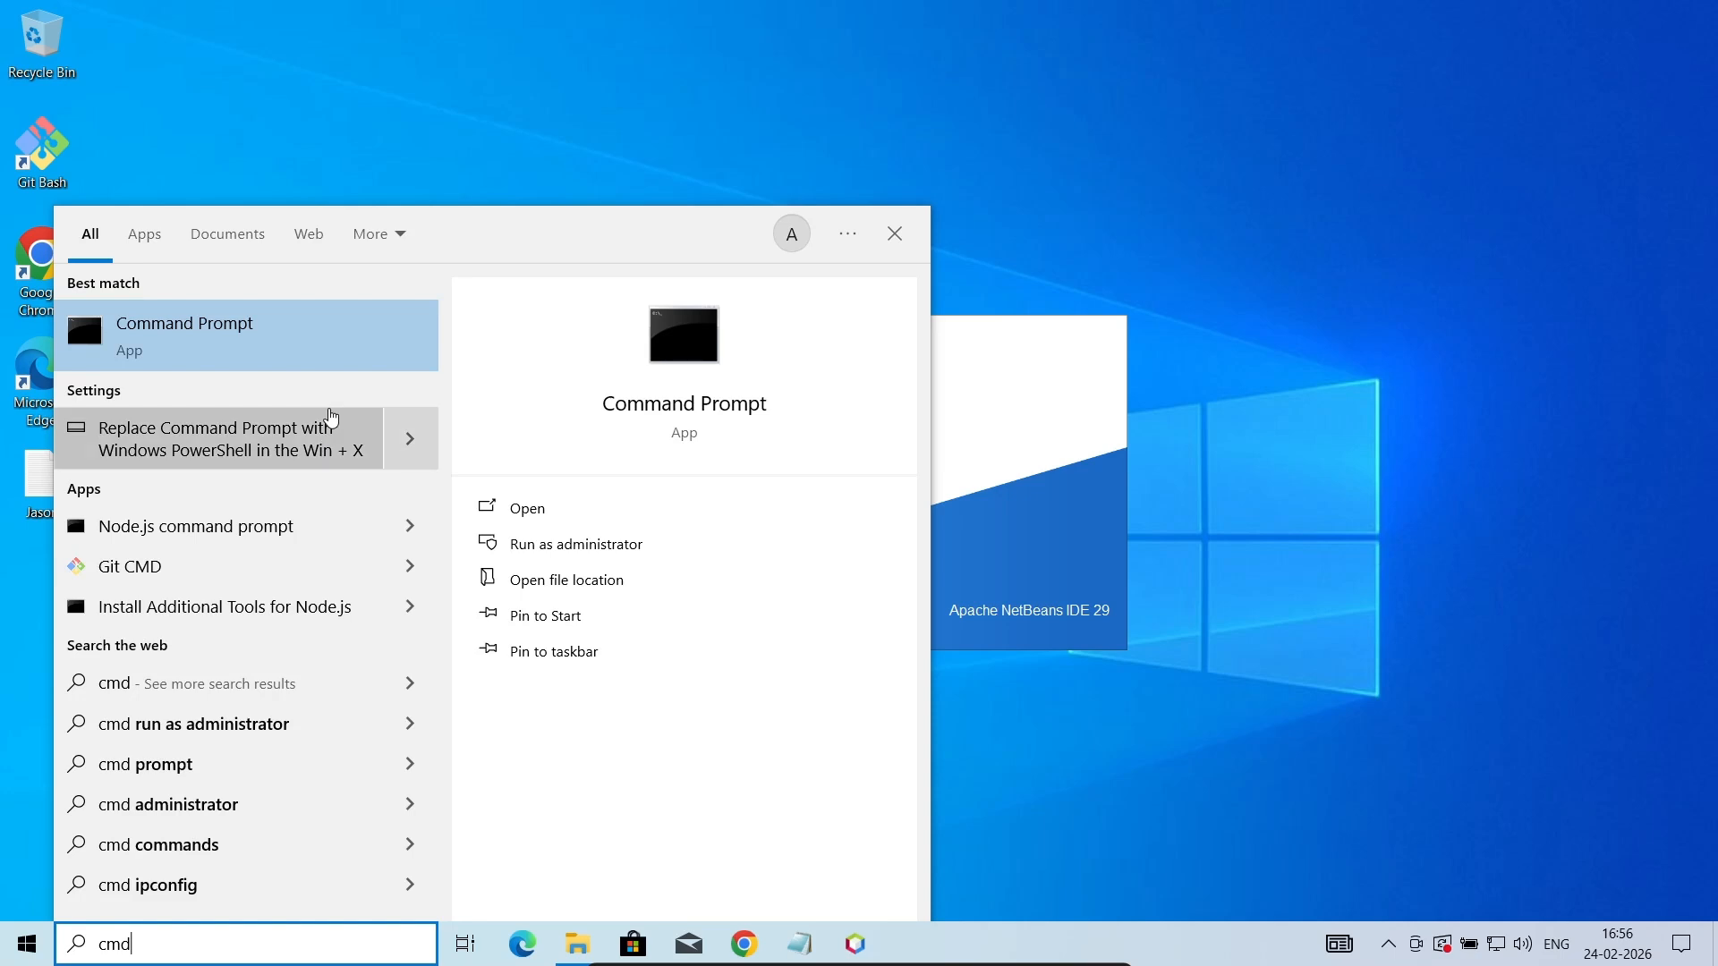
left_click(205, 336)
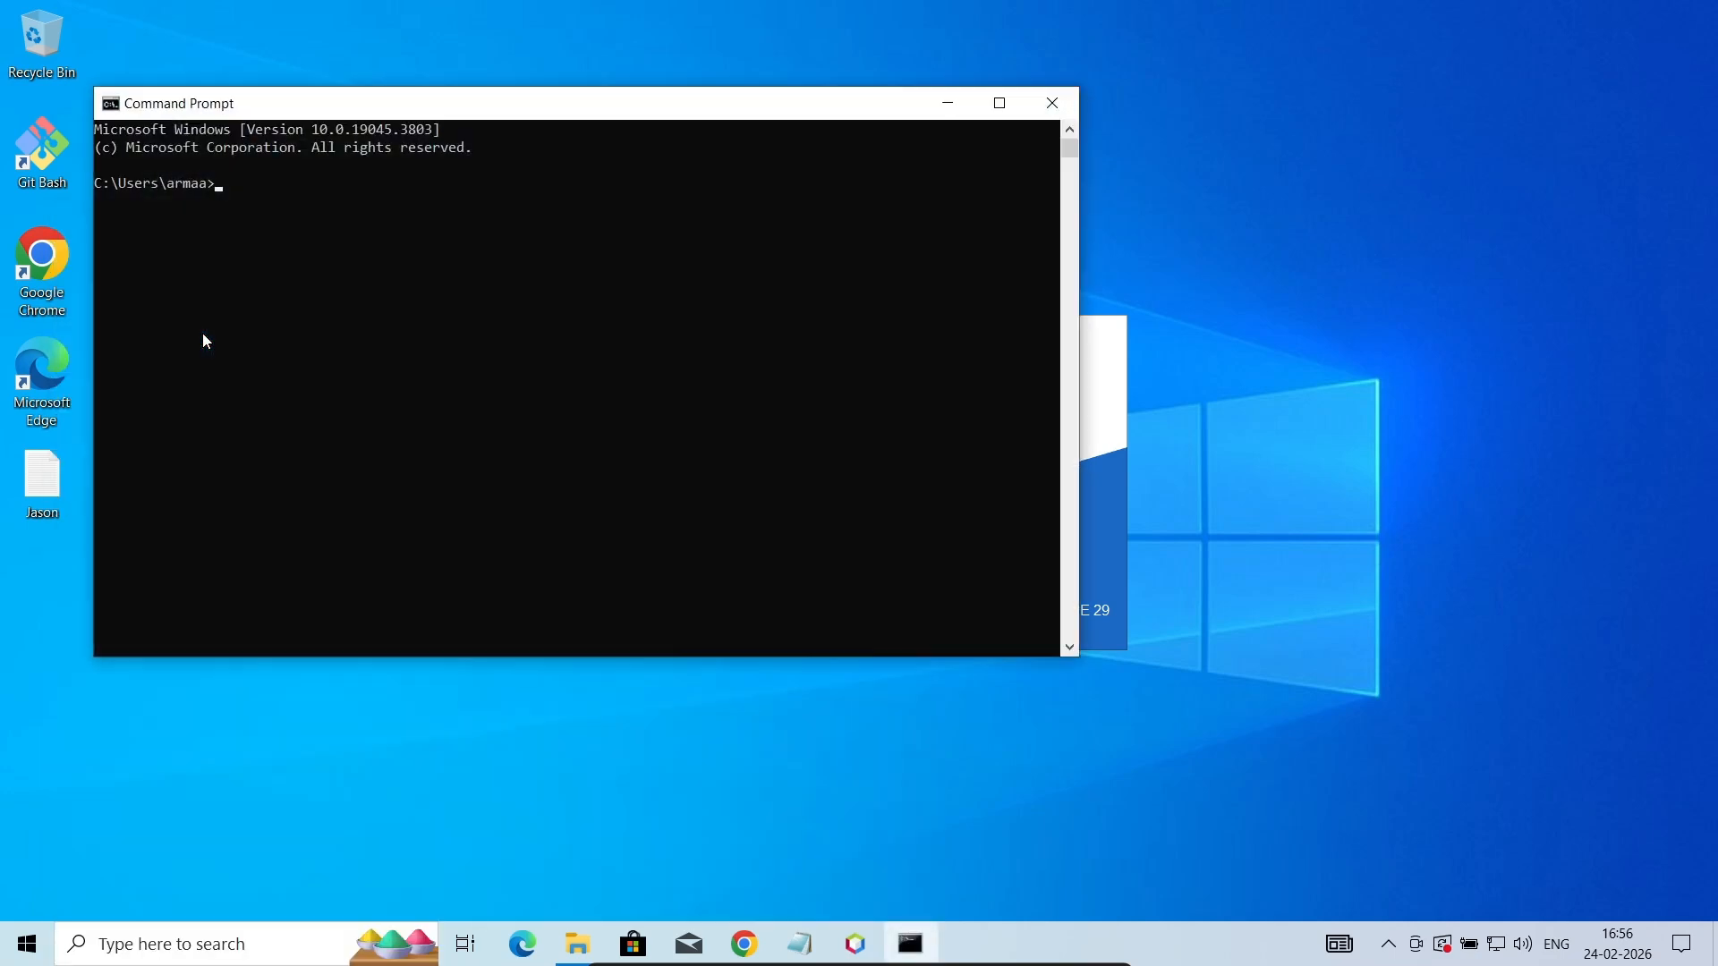
- Check the installed Java version with the command java --version
type("java --version")
key("Return")
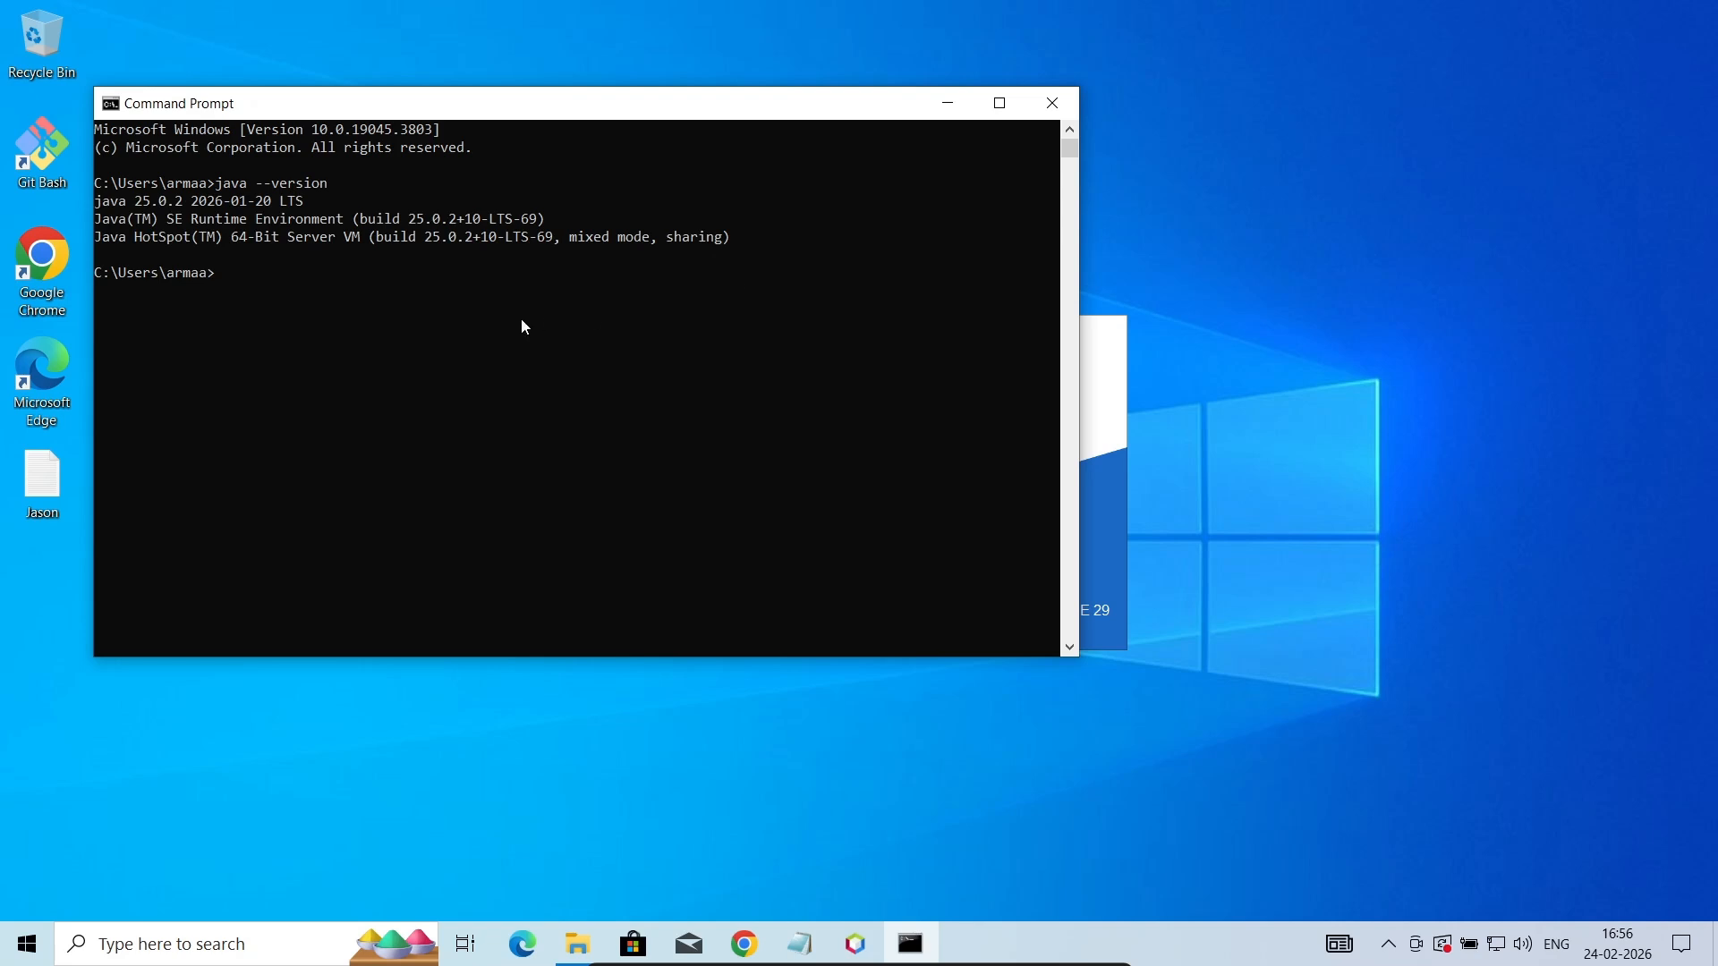
- Run the java and javac commands to verify the runtime and compiler, and minimize Command Prompt
type("java")
key("Return")
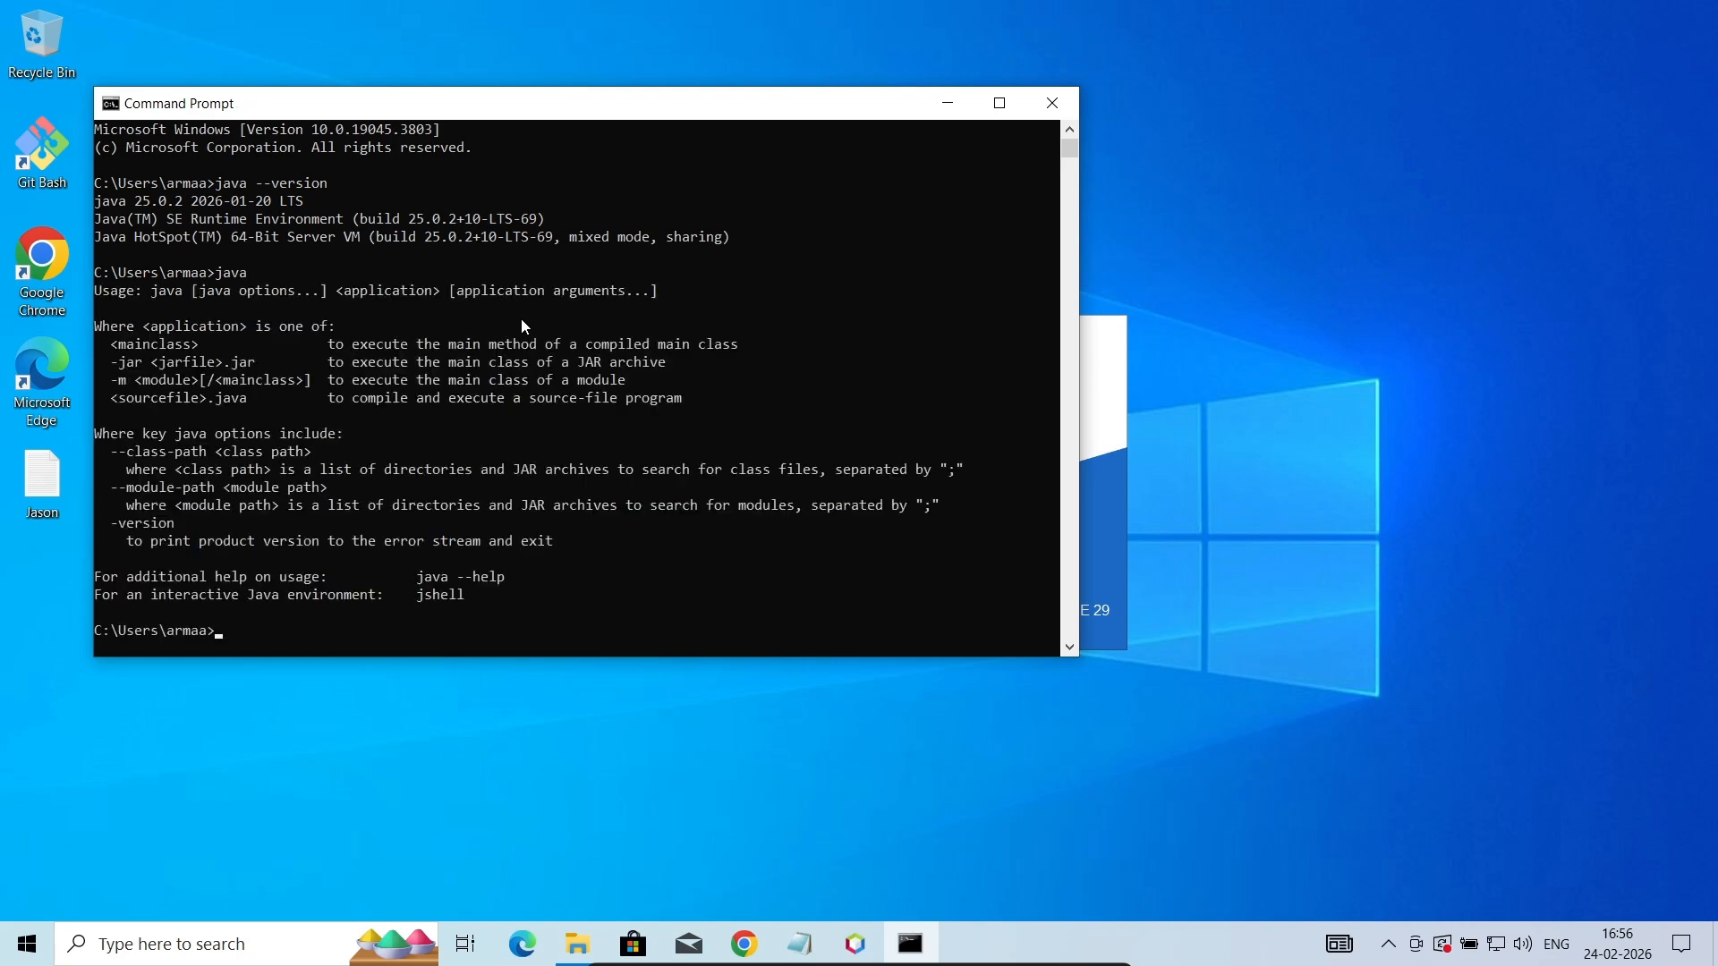
type("javac")
key("Return")
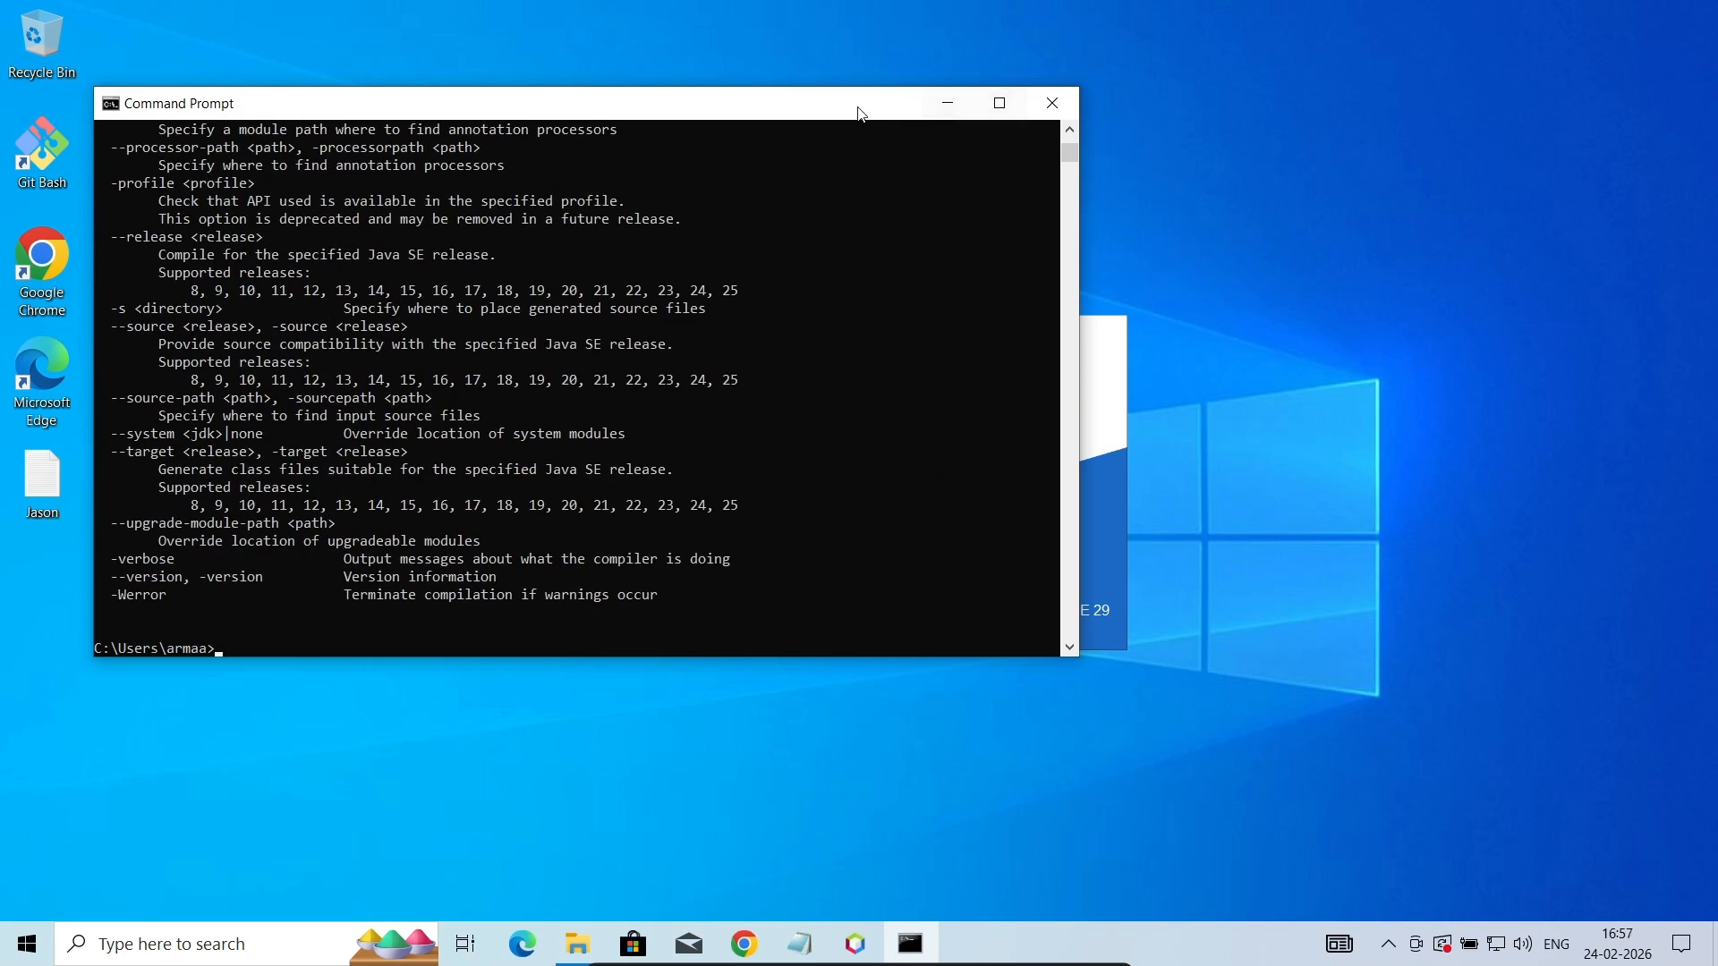
left_click_drag(836, 108, 933, 168)
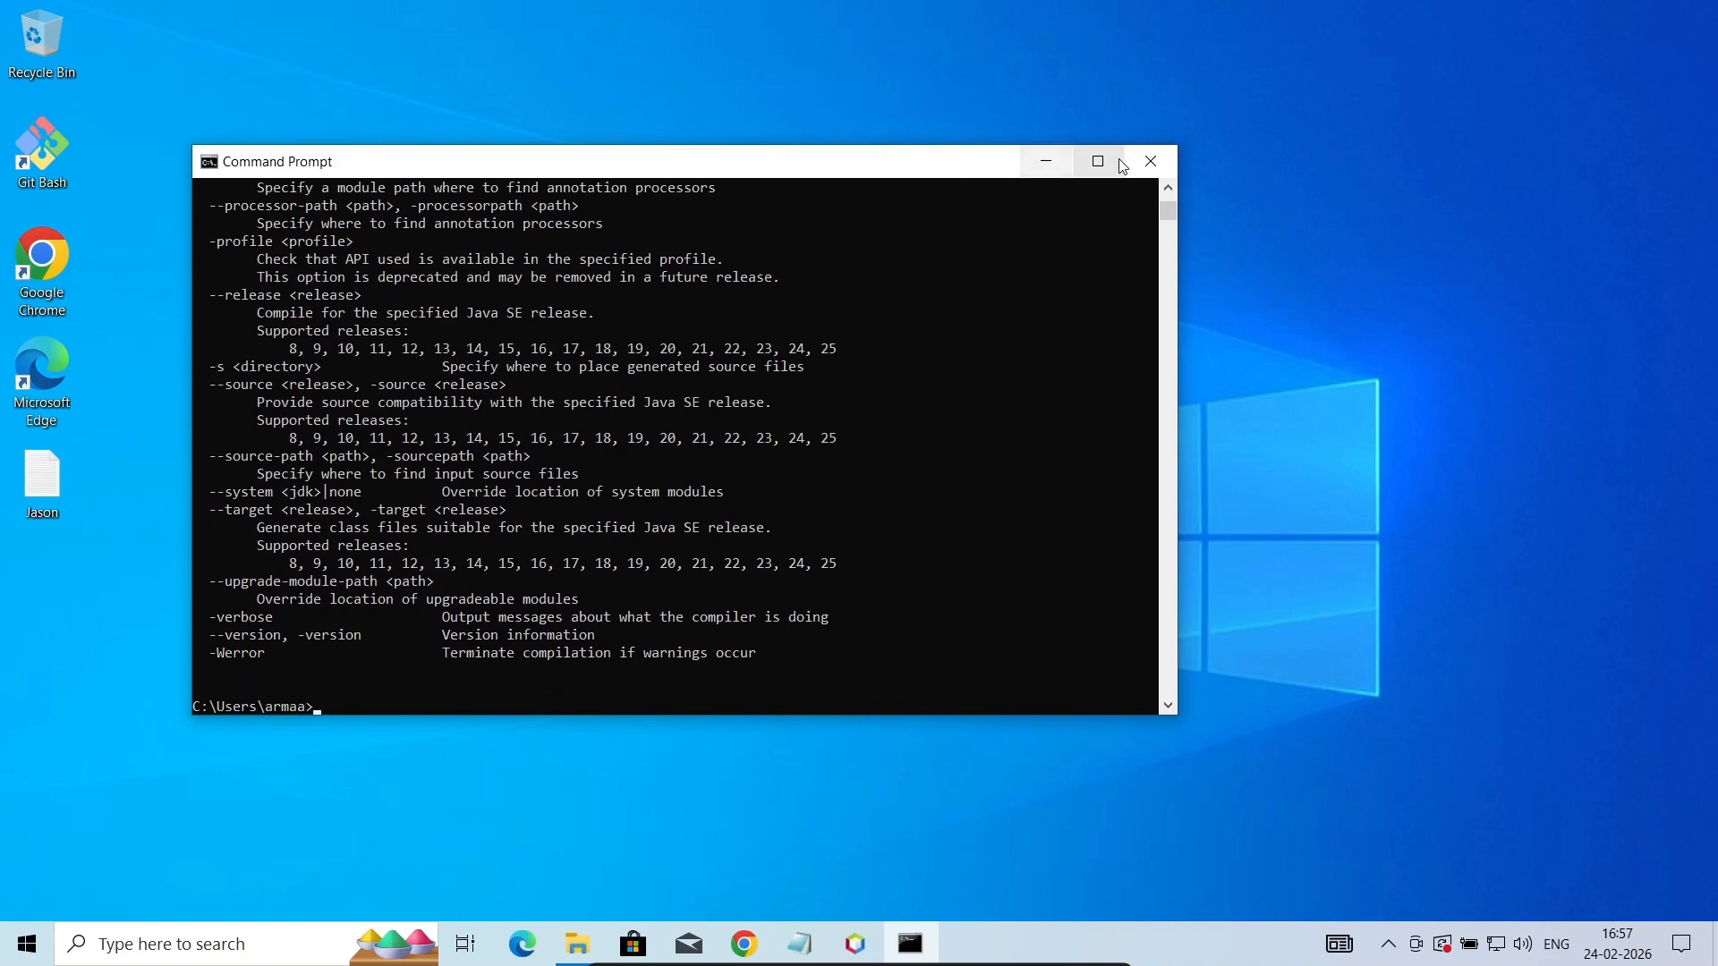
left_click(1047, 160)
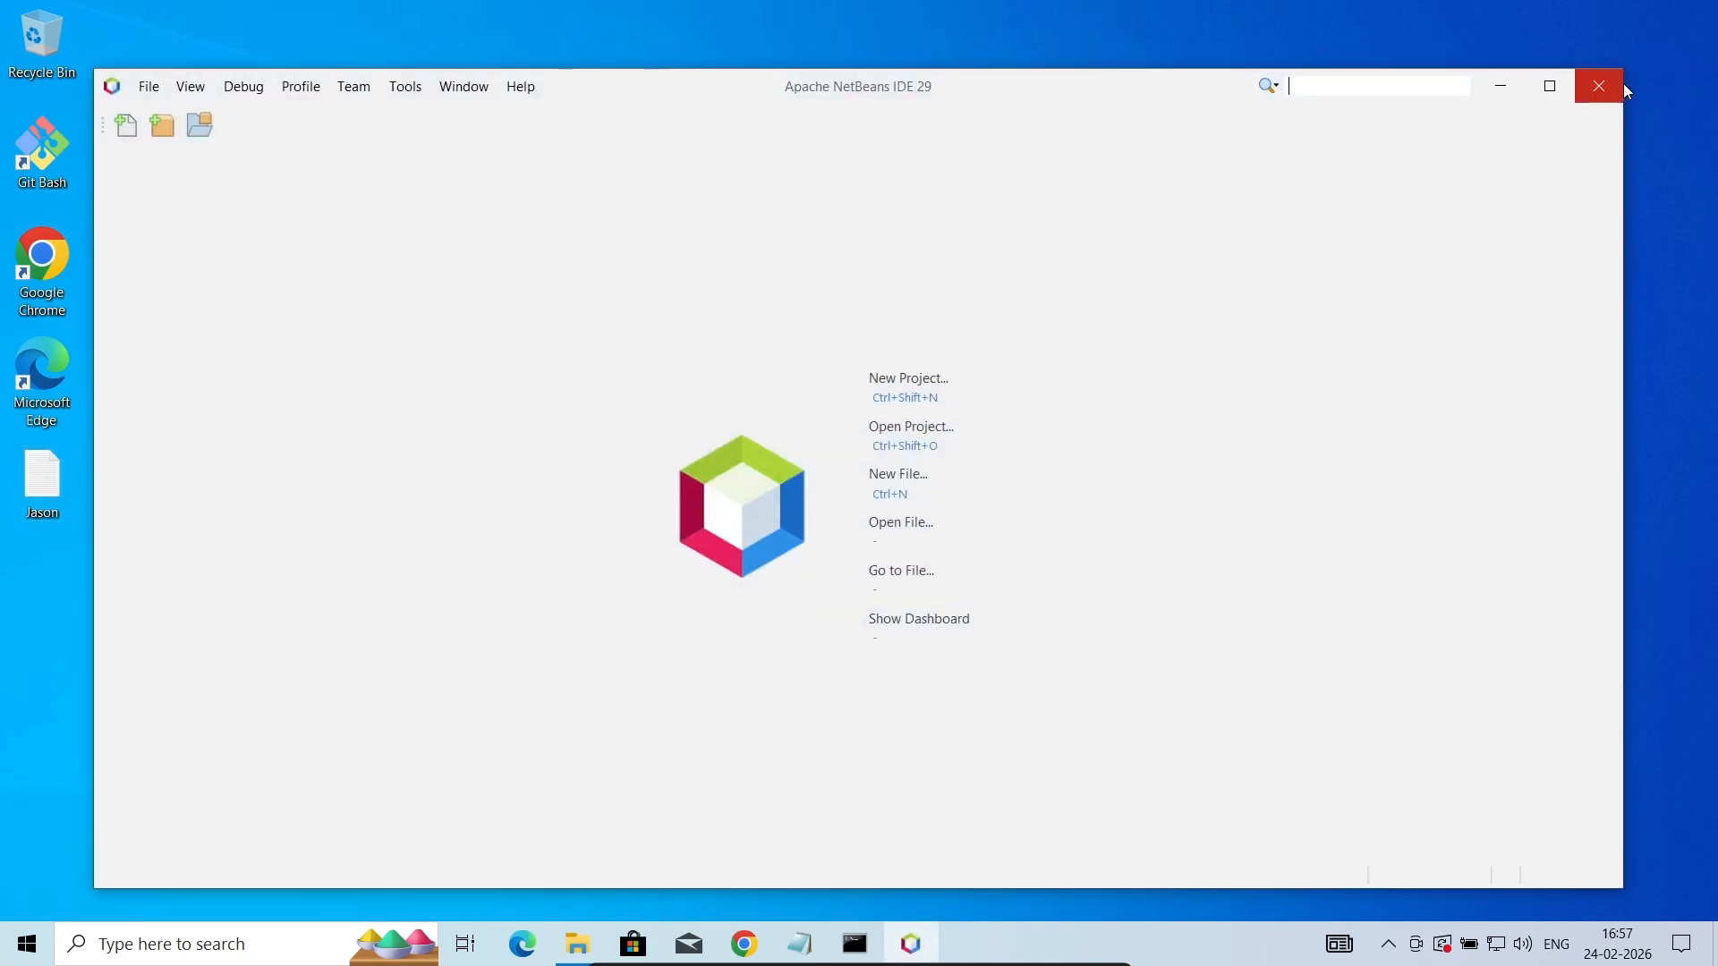
- Maximize the NetBeans window and start a new Java Application project from the Java with Maven category
left_click(1551, 87)
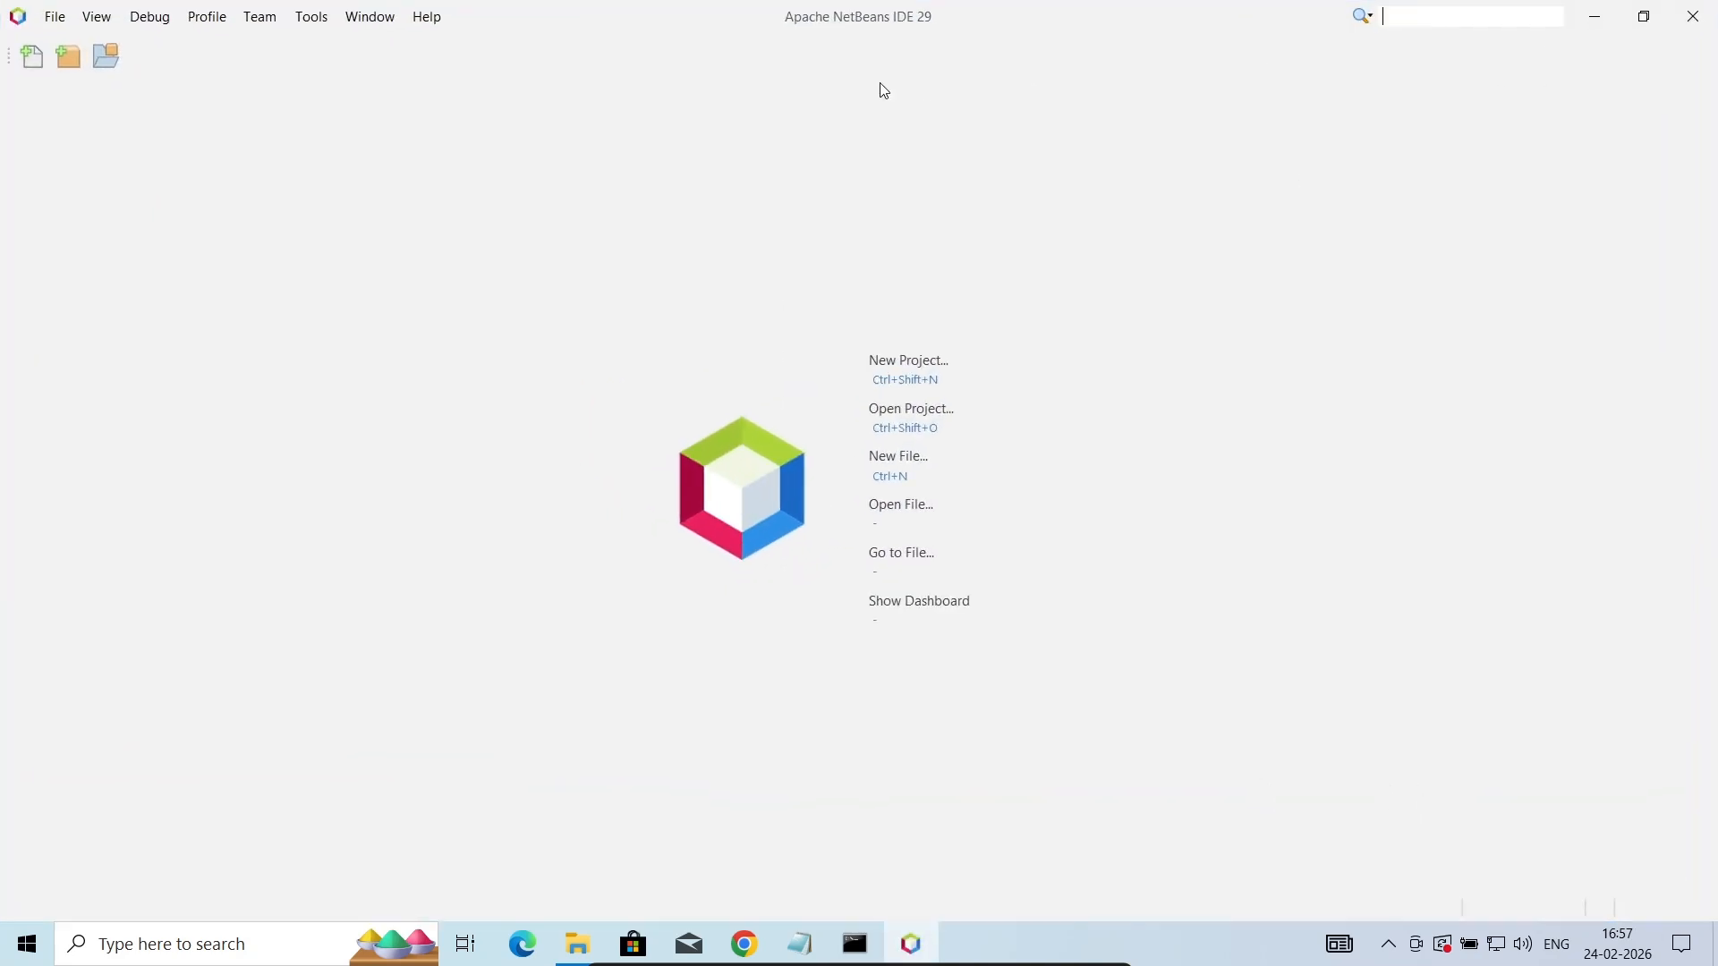
left_click(66, 71)
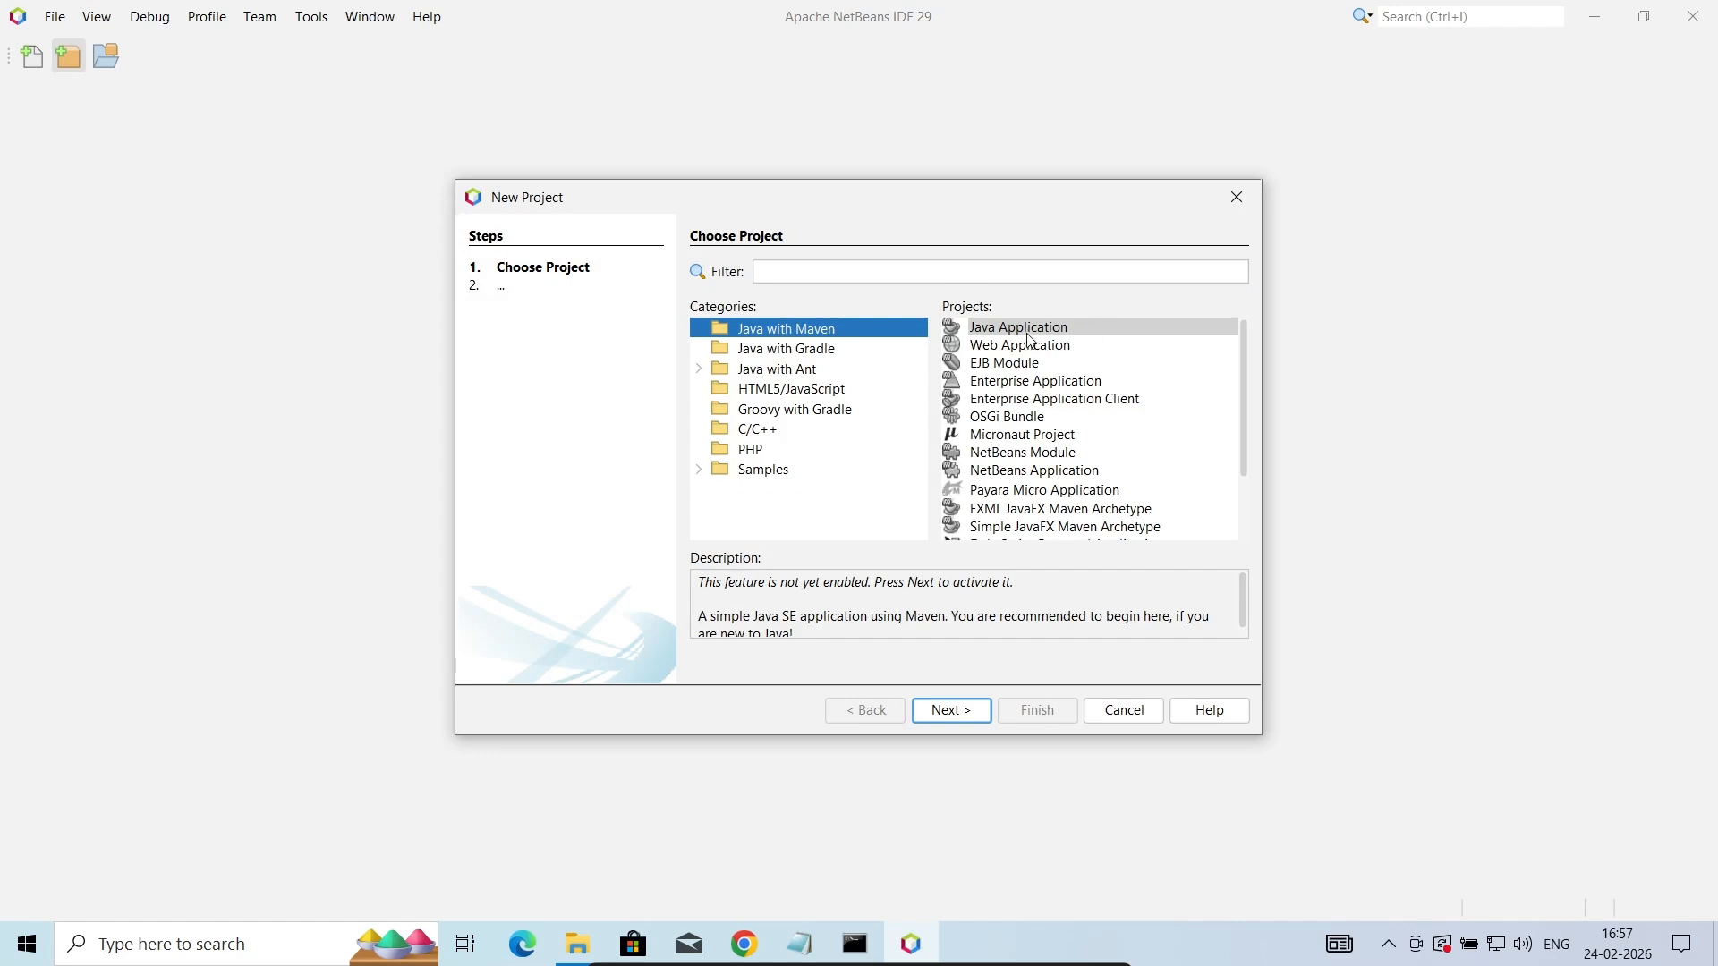
left_click(796, 357)
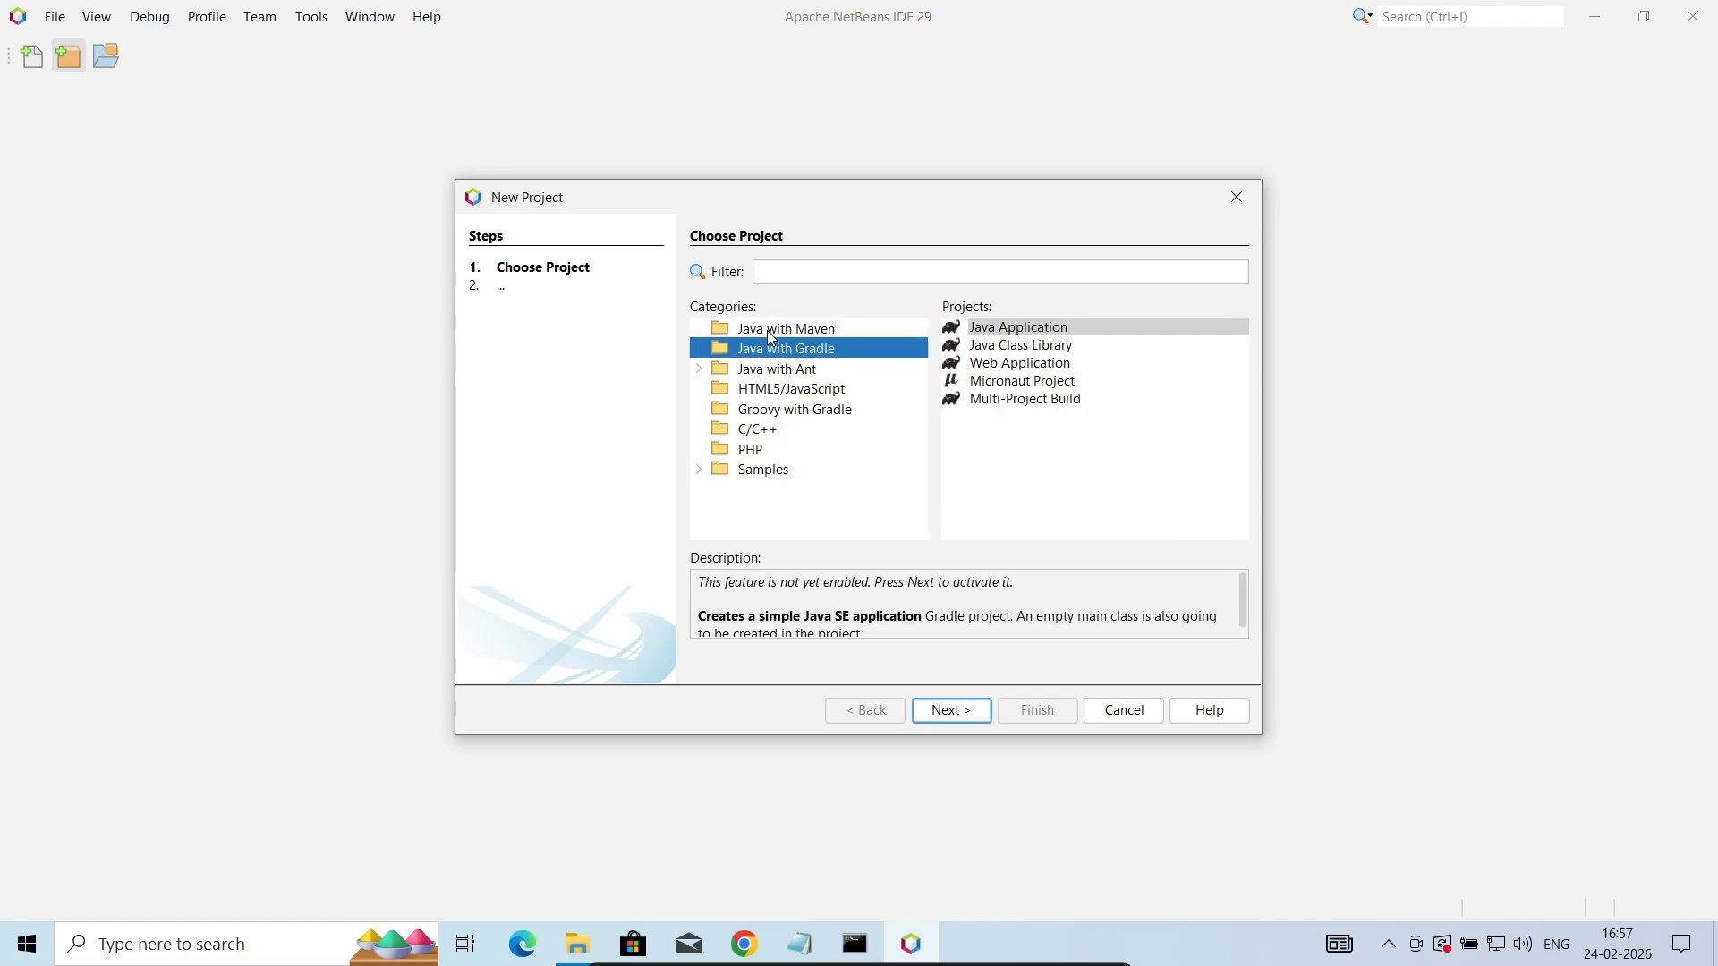
left_click(771, 331)
left_click(961, 713)
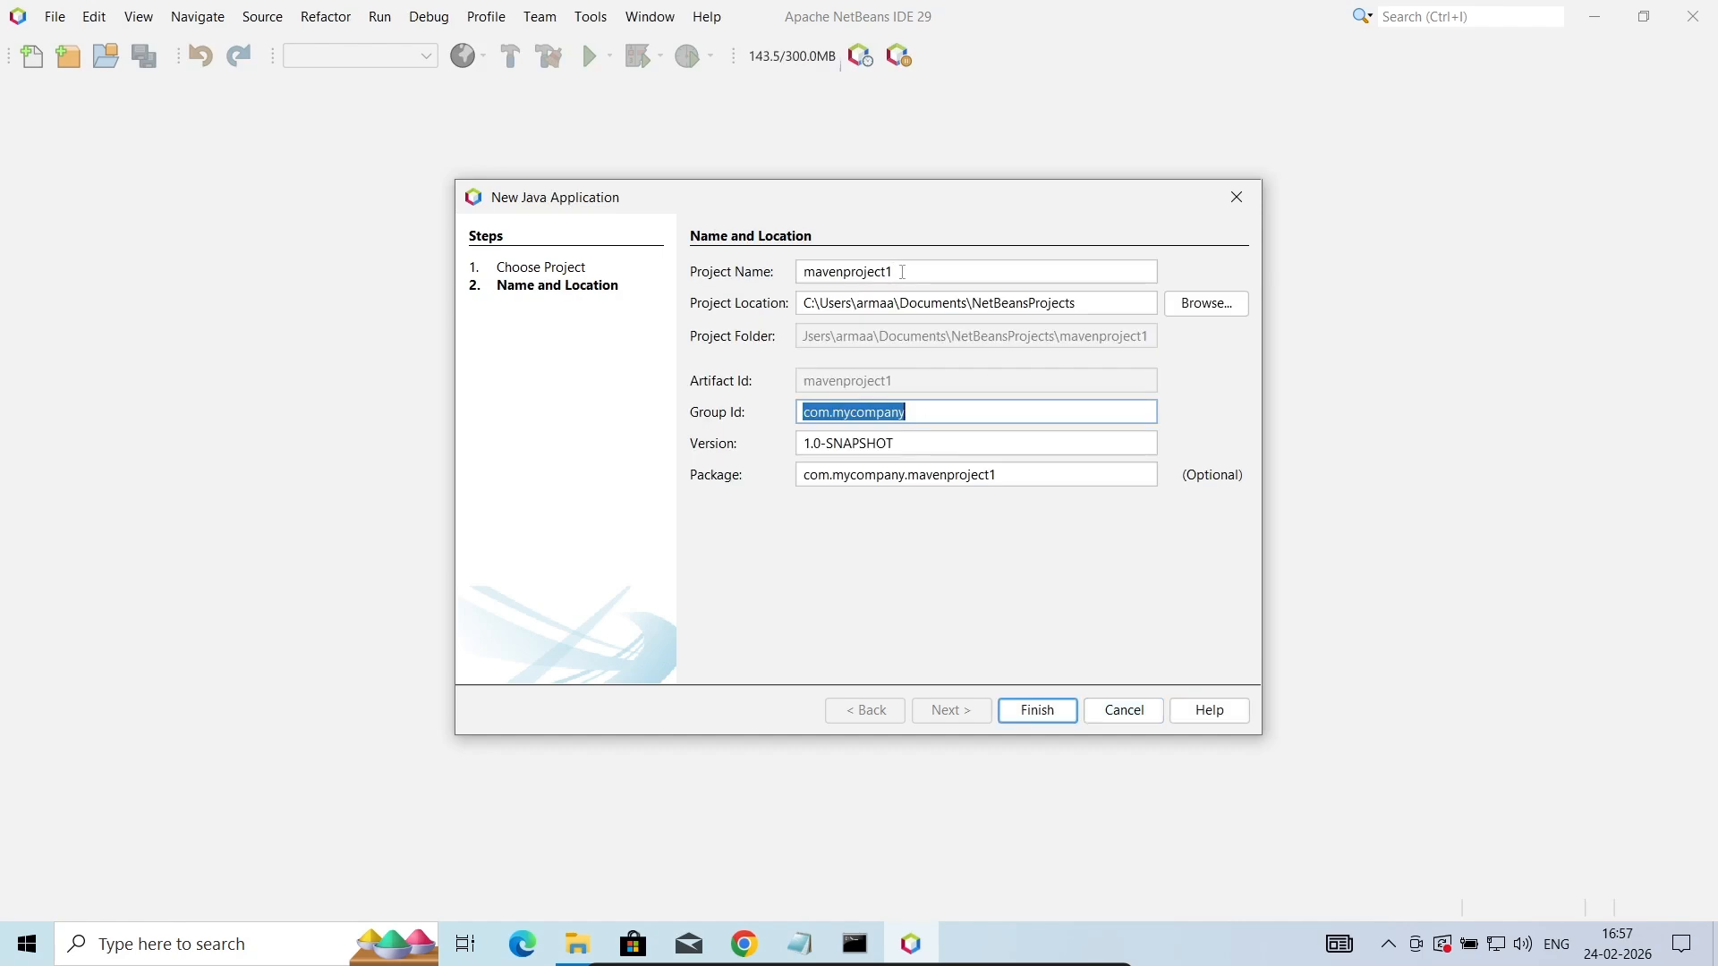
- Name the Maven project ProjectZ and create it, keeping the default location, group ID and version
left_click(902, 272)
key("BackSpace")
key("BackSpace")
key("BackSpace")
key("BackSpace")
key("BackSpace")
key("BackSpace")
key("BackSpace")
key("BackSpace")
key("BackSpace")
key("BackSpace")
key("BackSpace")
key("BackSpace")
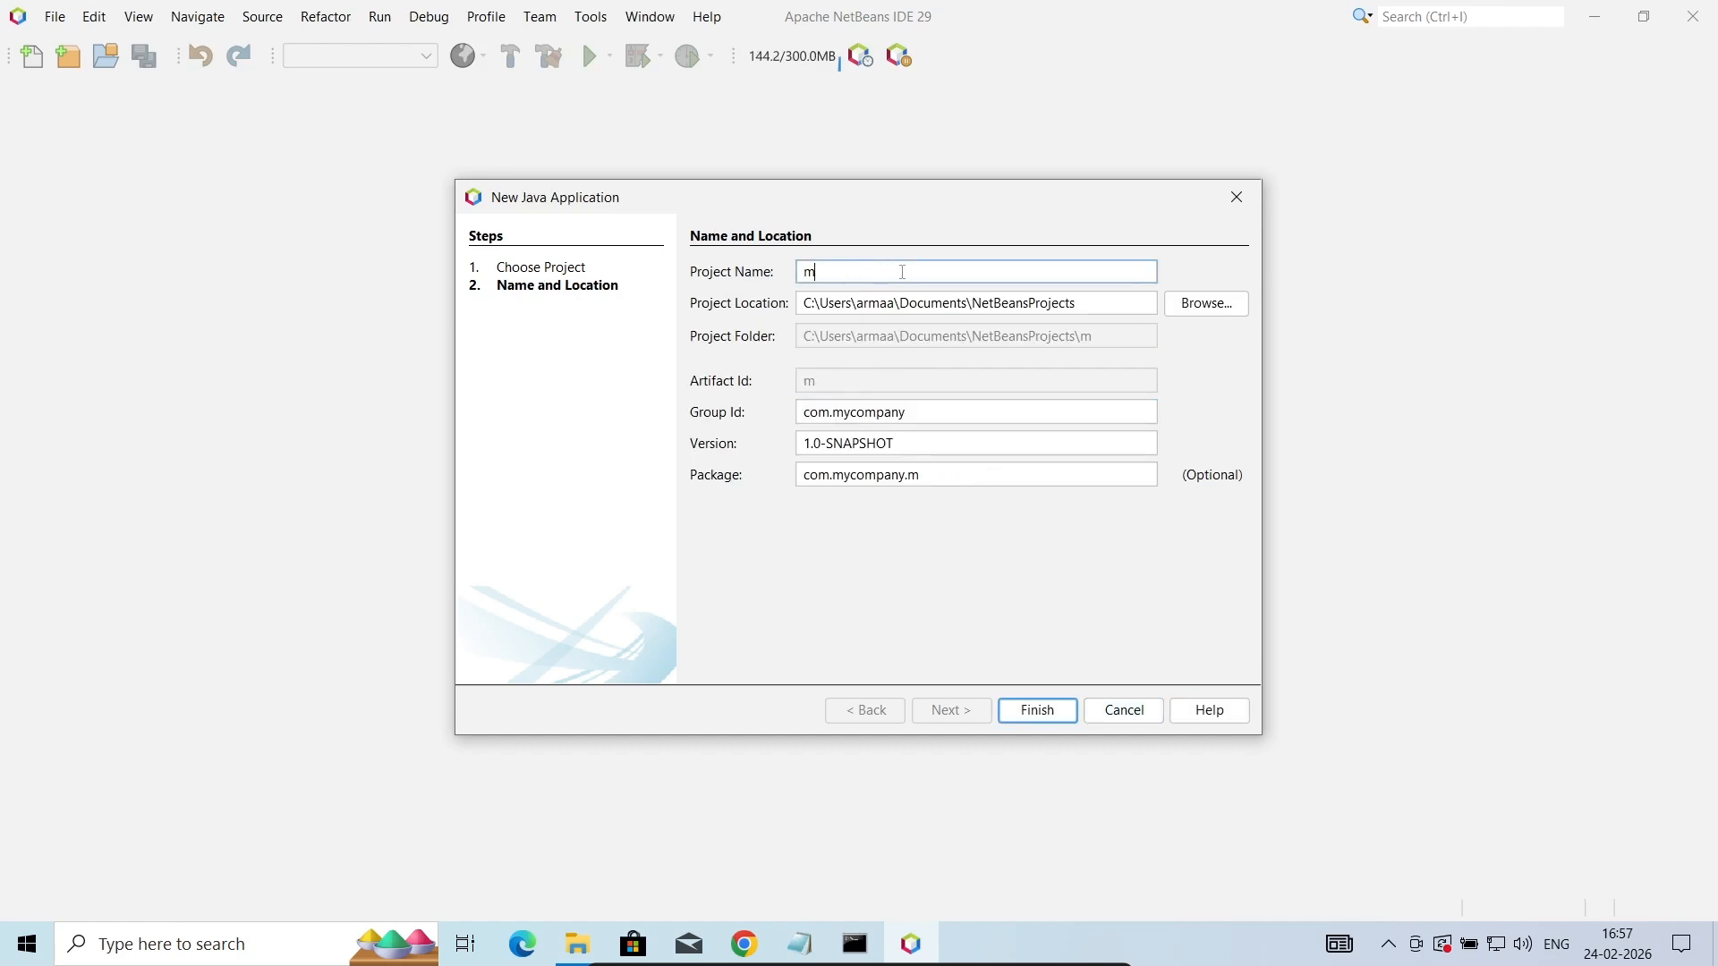
key("BackSpace")
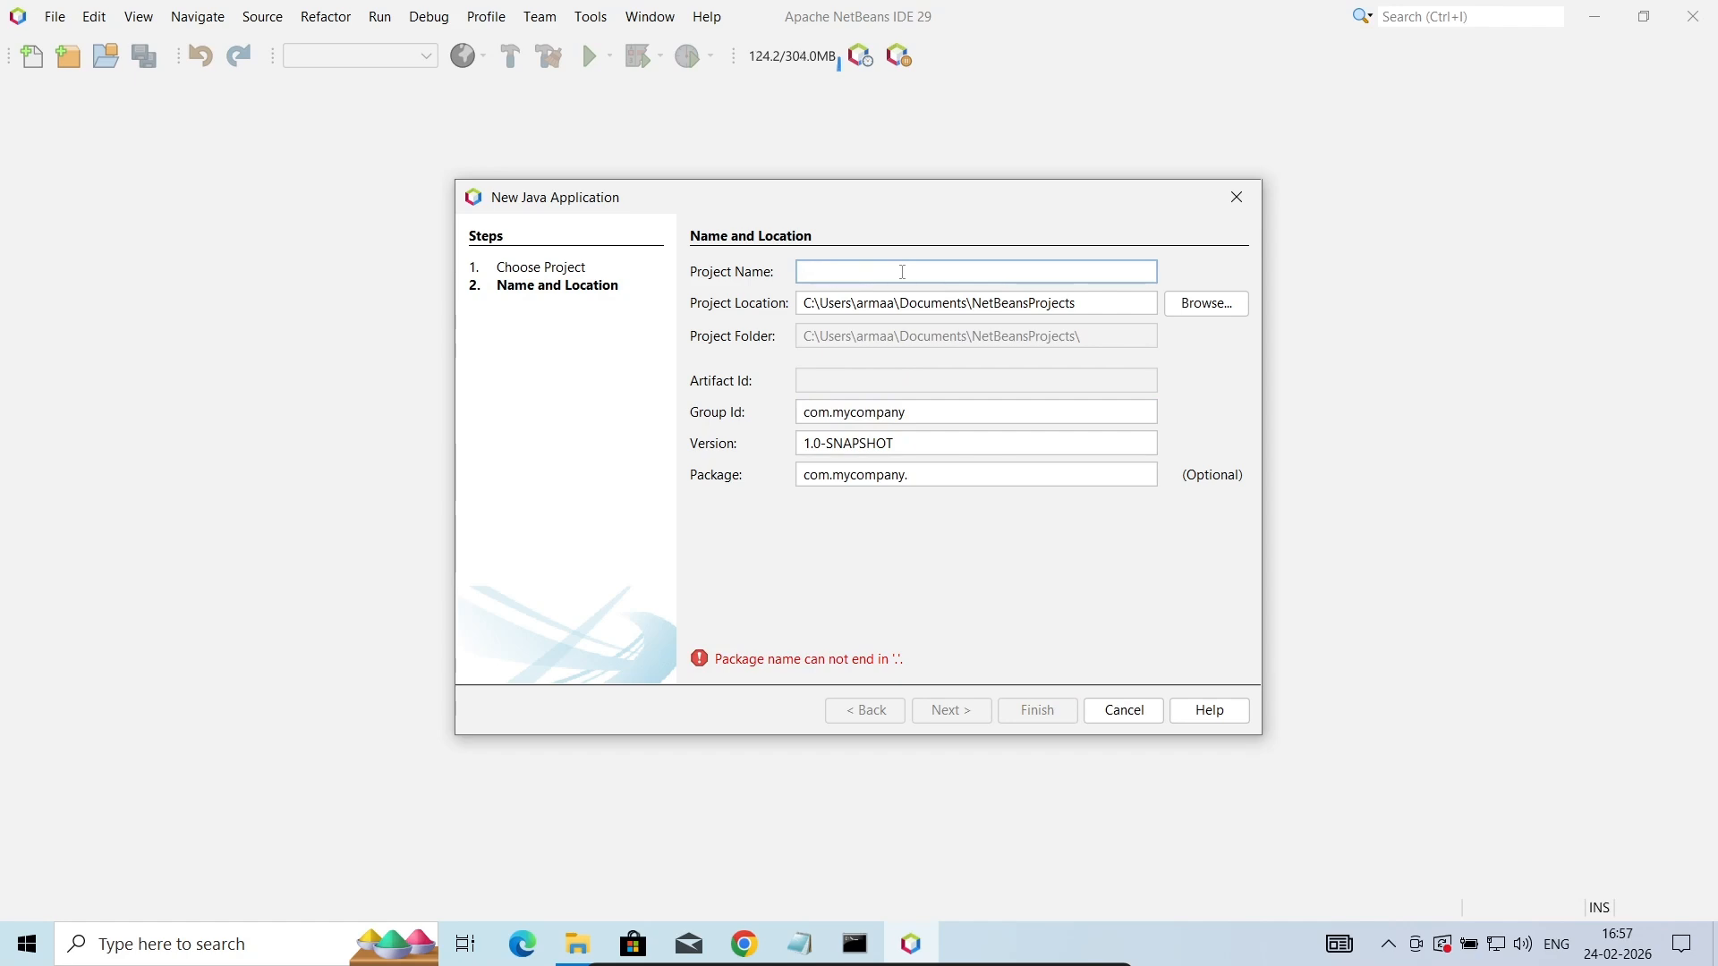
type("Projec")
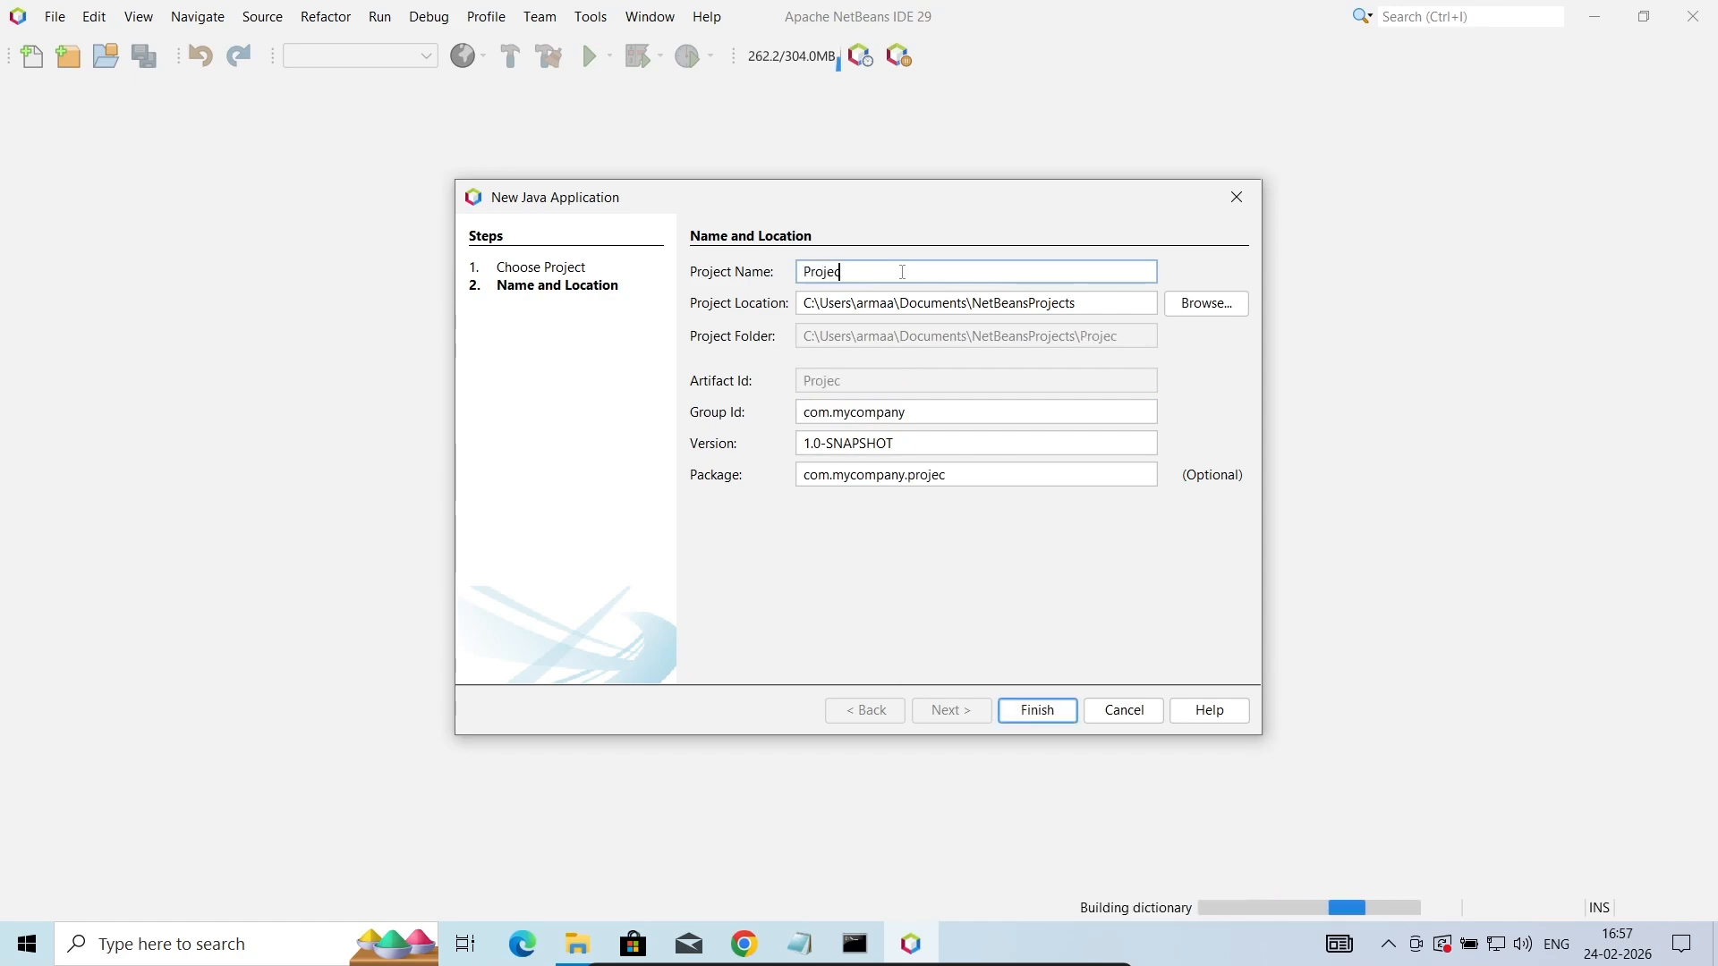
type("tZ")
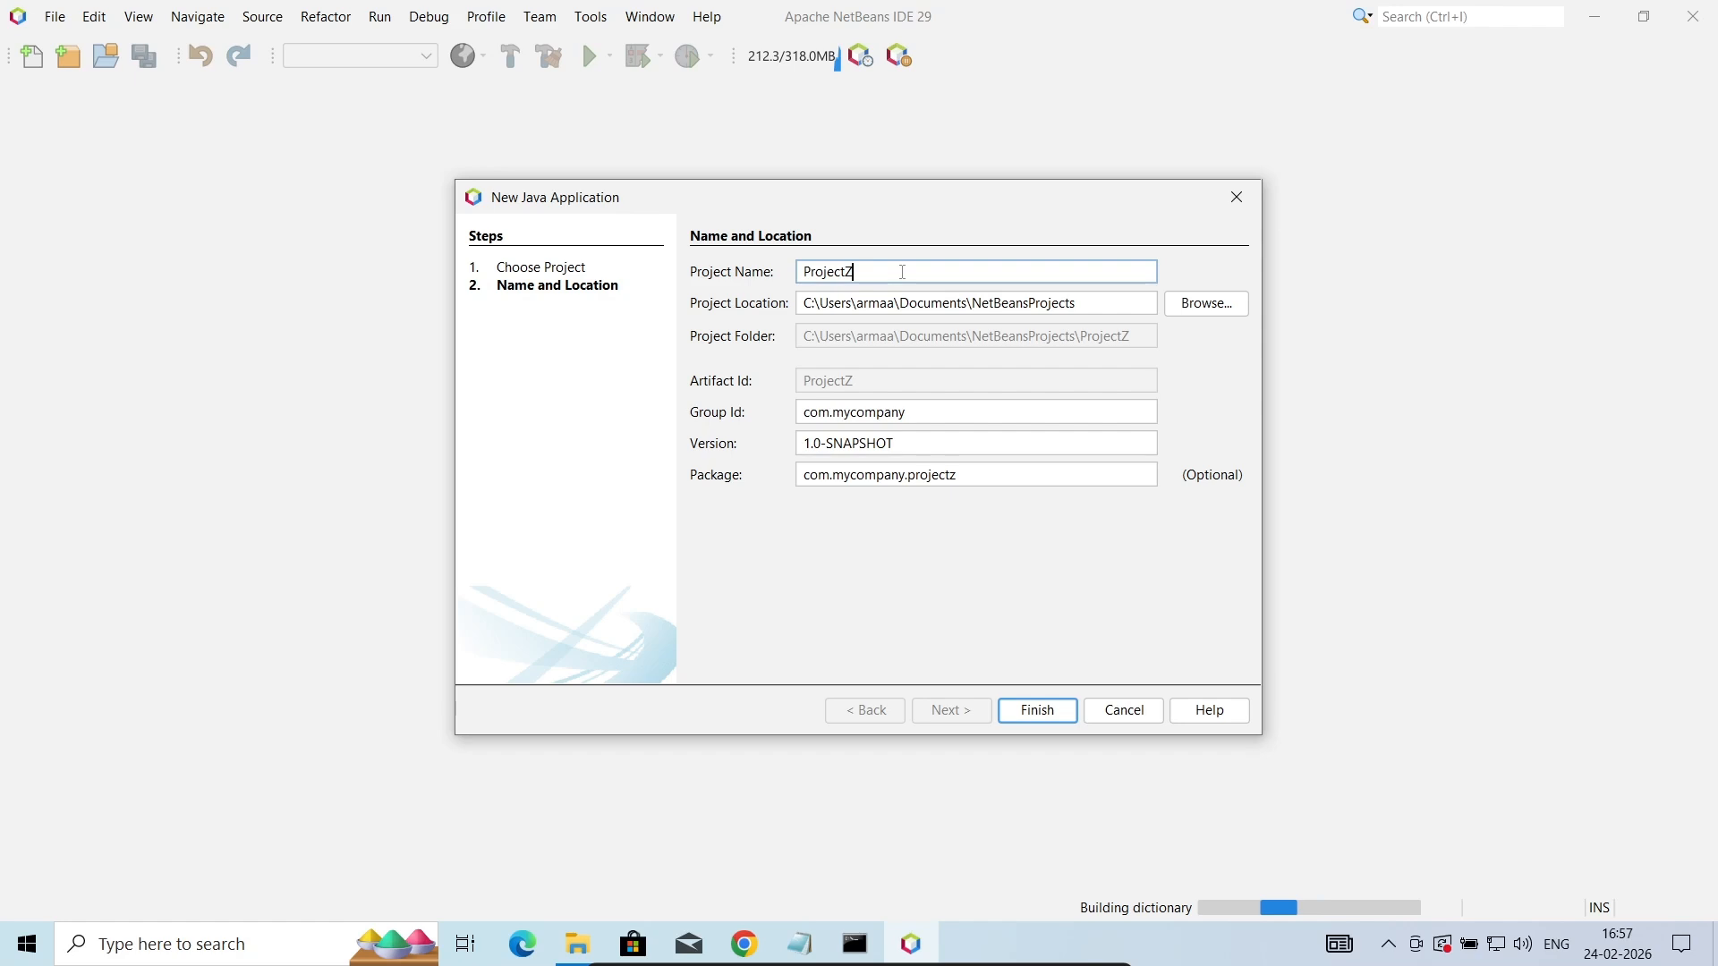
left_click(1026, 721)
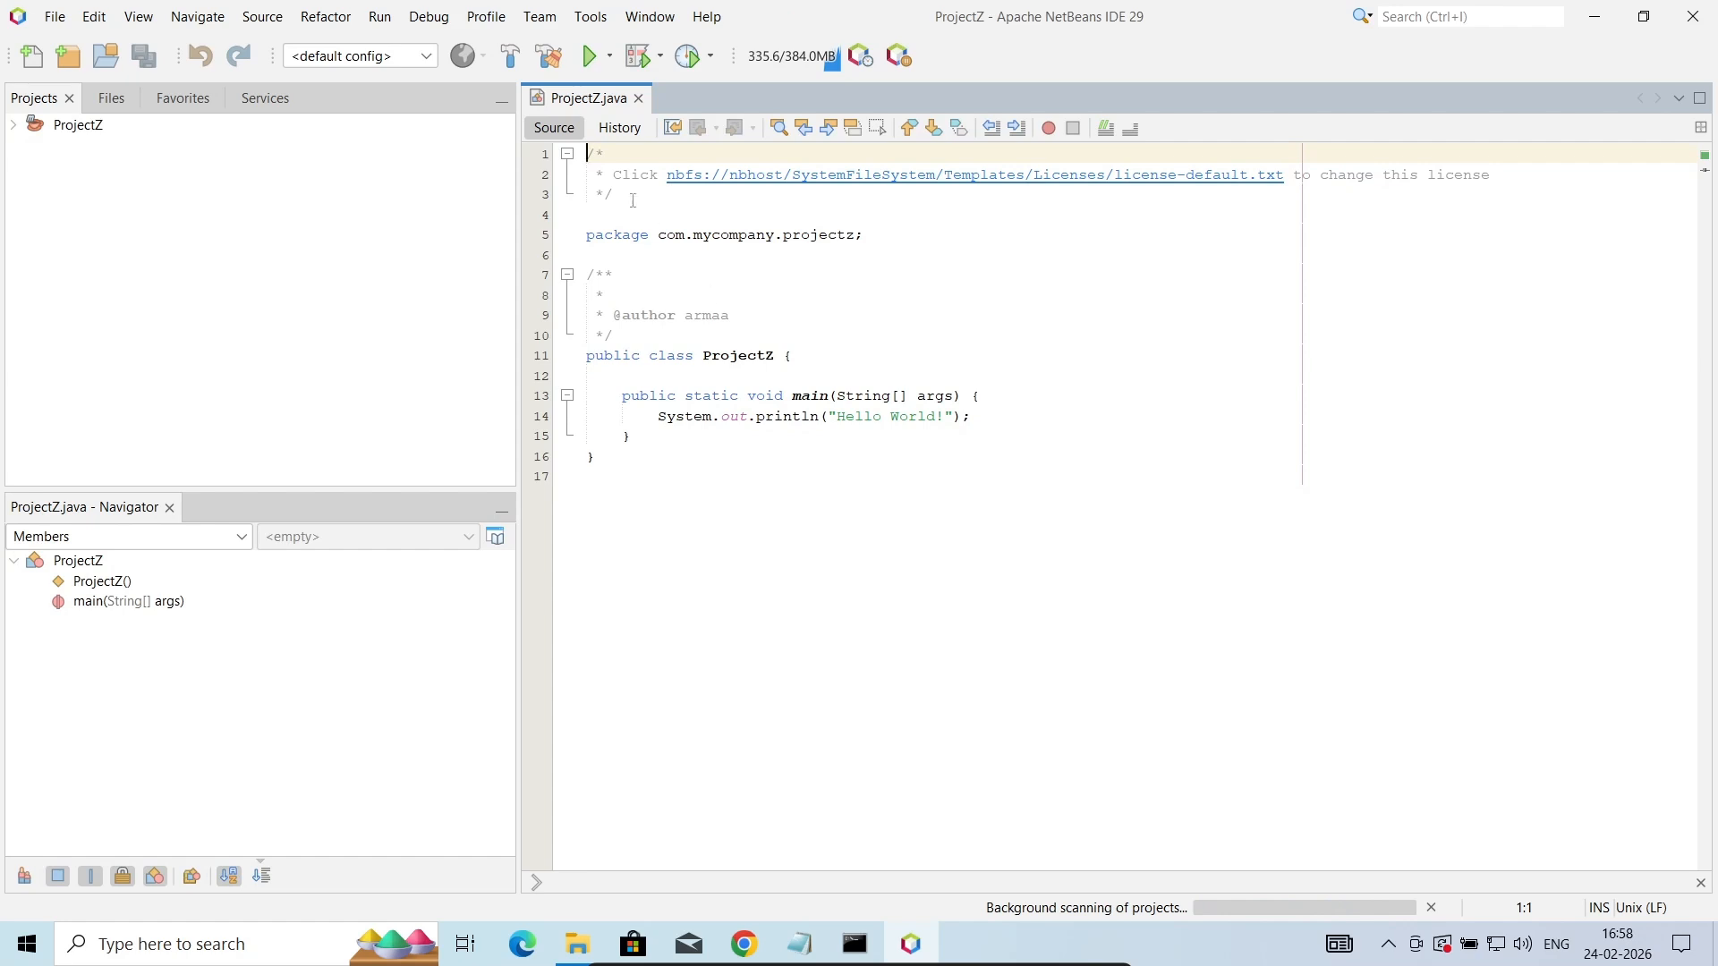
- Delete the license comment block and the surplus blank lines at the start of ProjectZ.java
left_click_drag(620, 203, 583, 150)
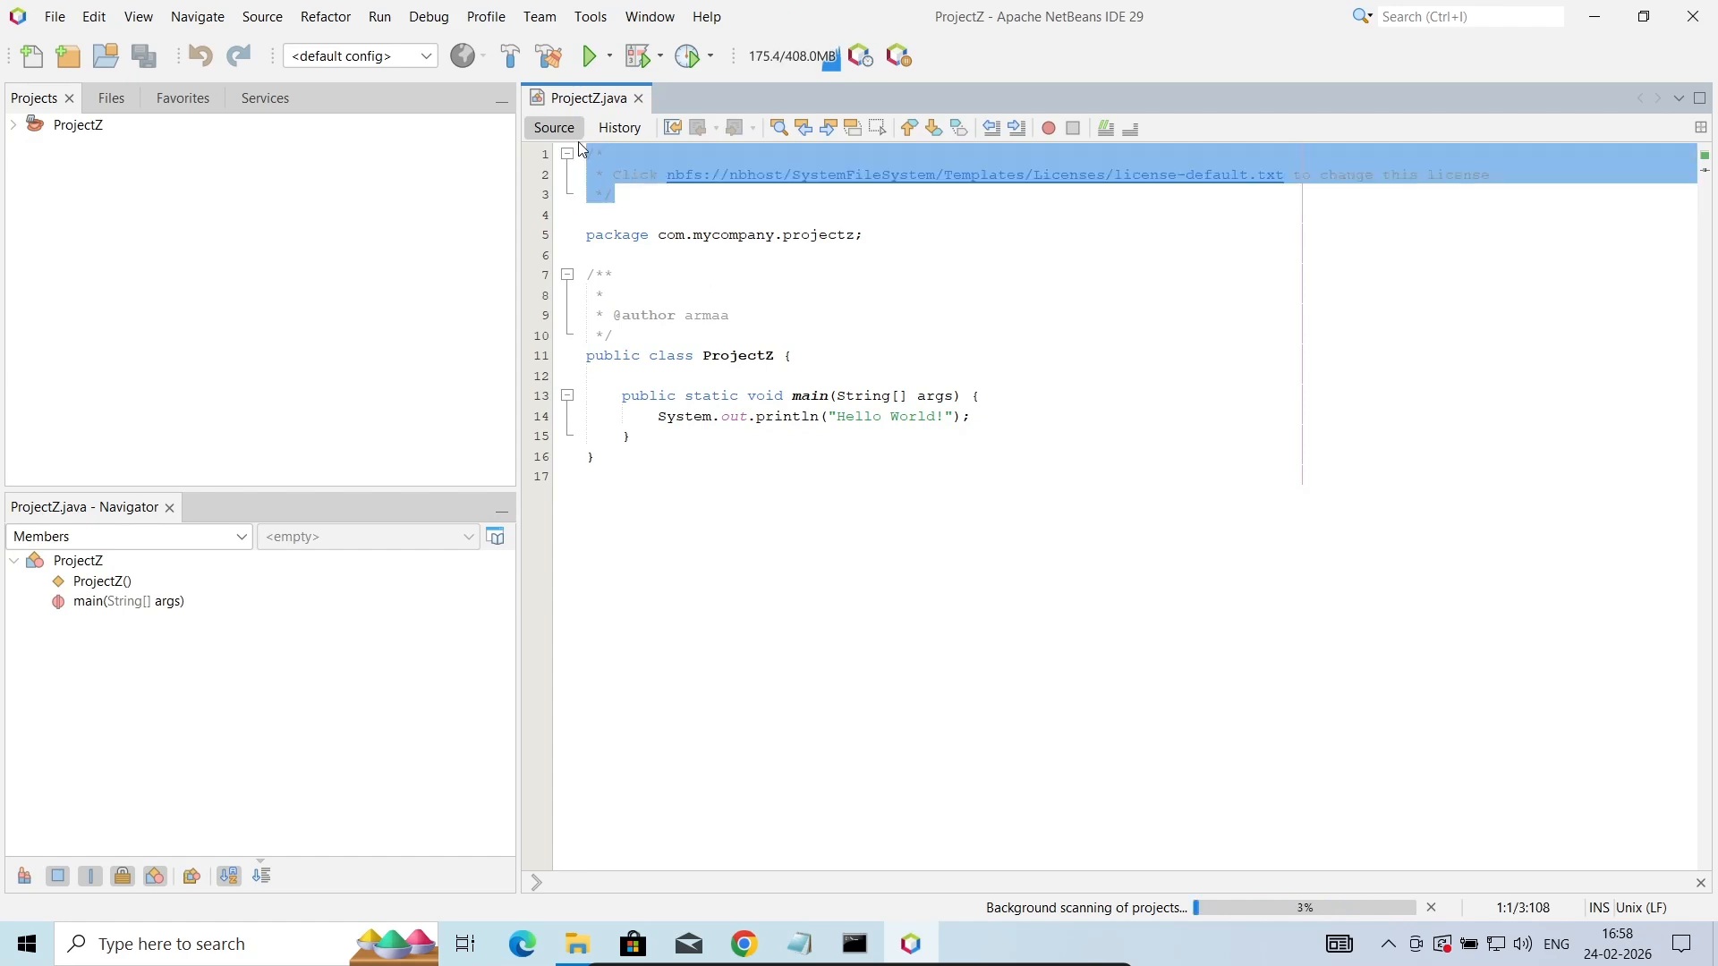
key("Delete")
key("Delete")
key("Delete")
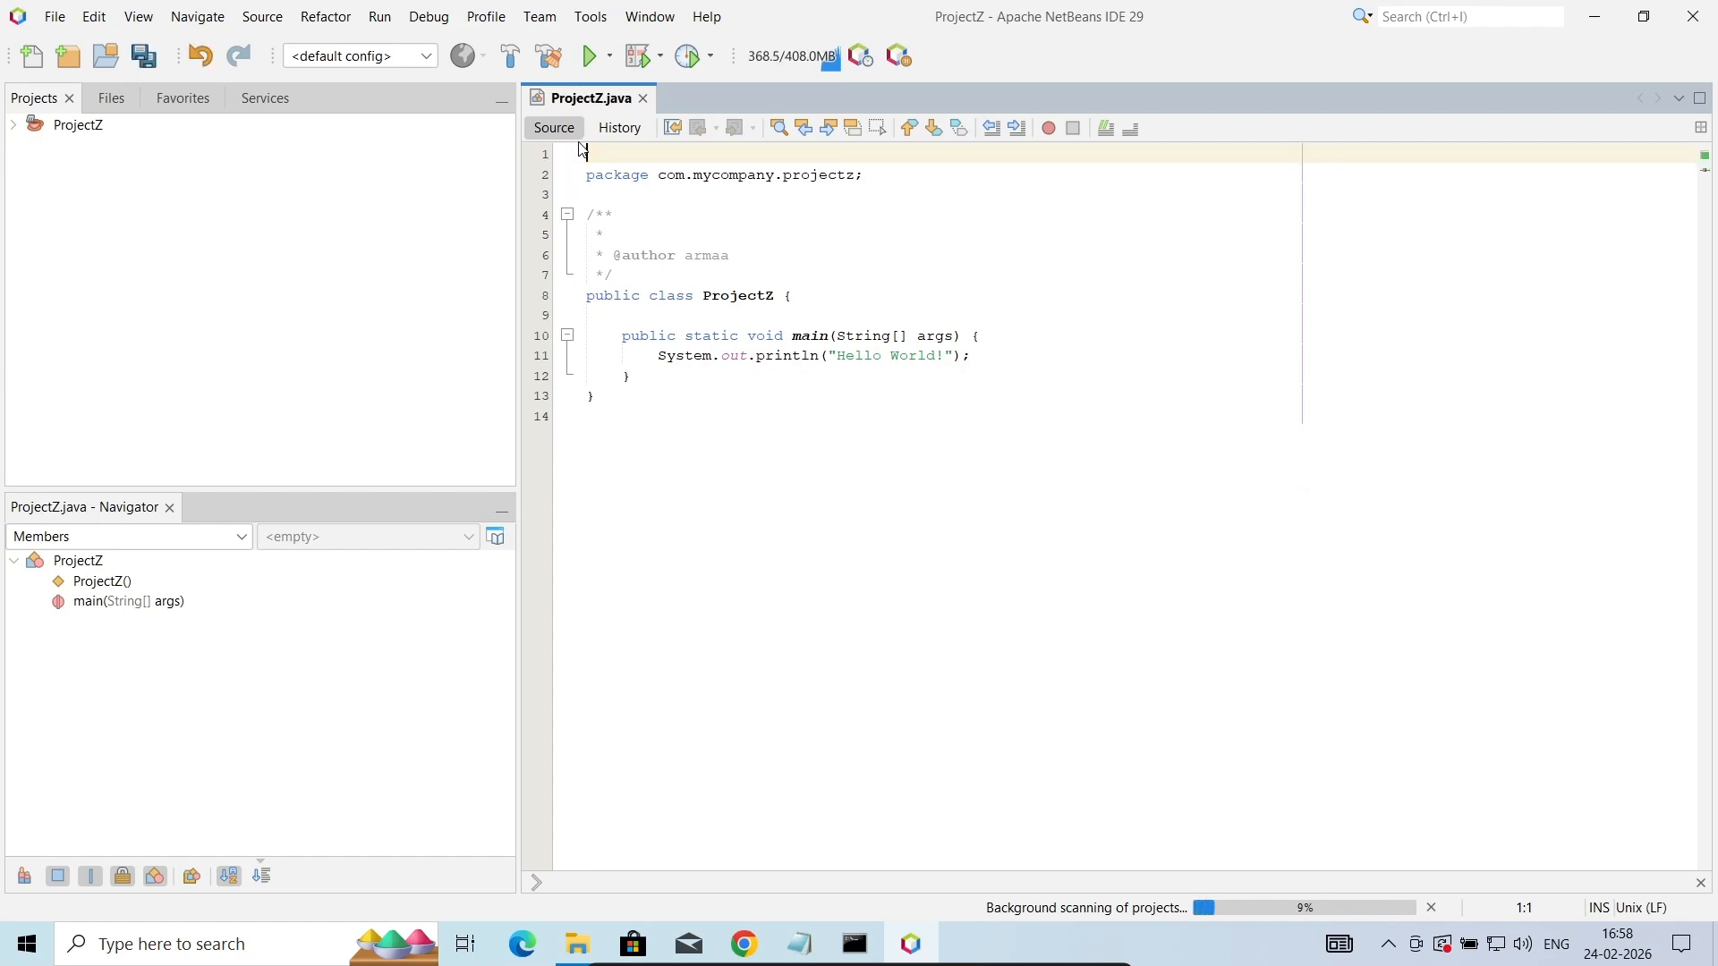
- Delete the author Javadoc comment above the ProjectZ class and the surplus blank lines around the package statement
left_click_drag(624, 250, 587, 194)
key("Delete")
key("BackSpace")
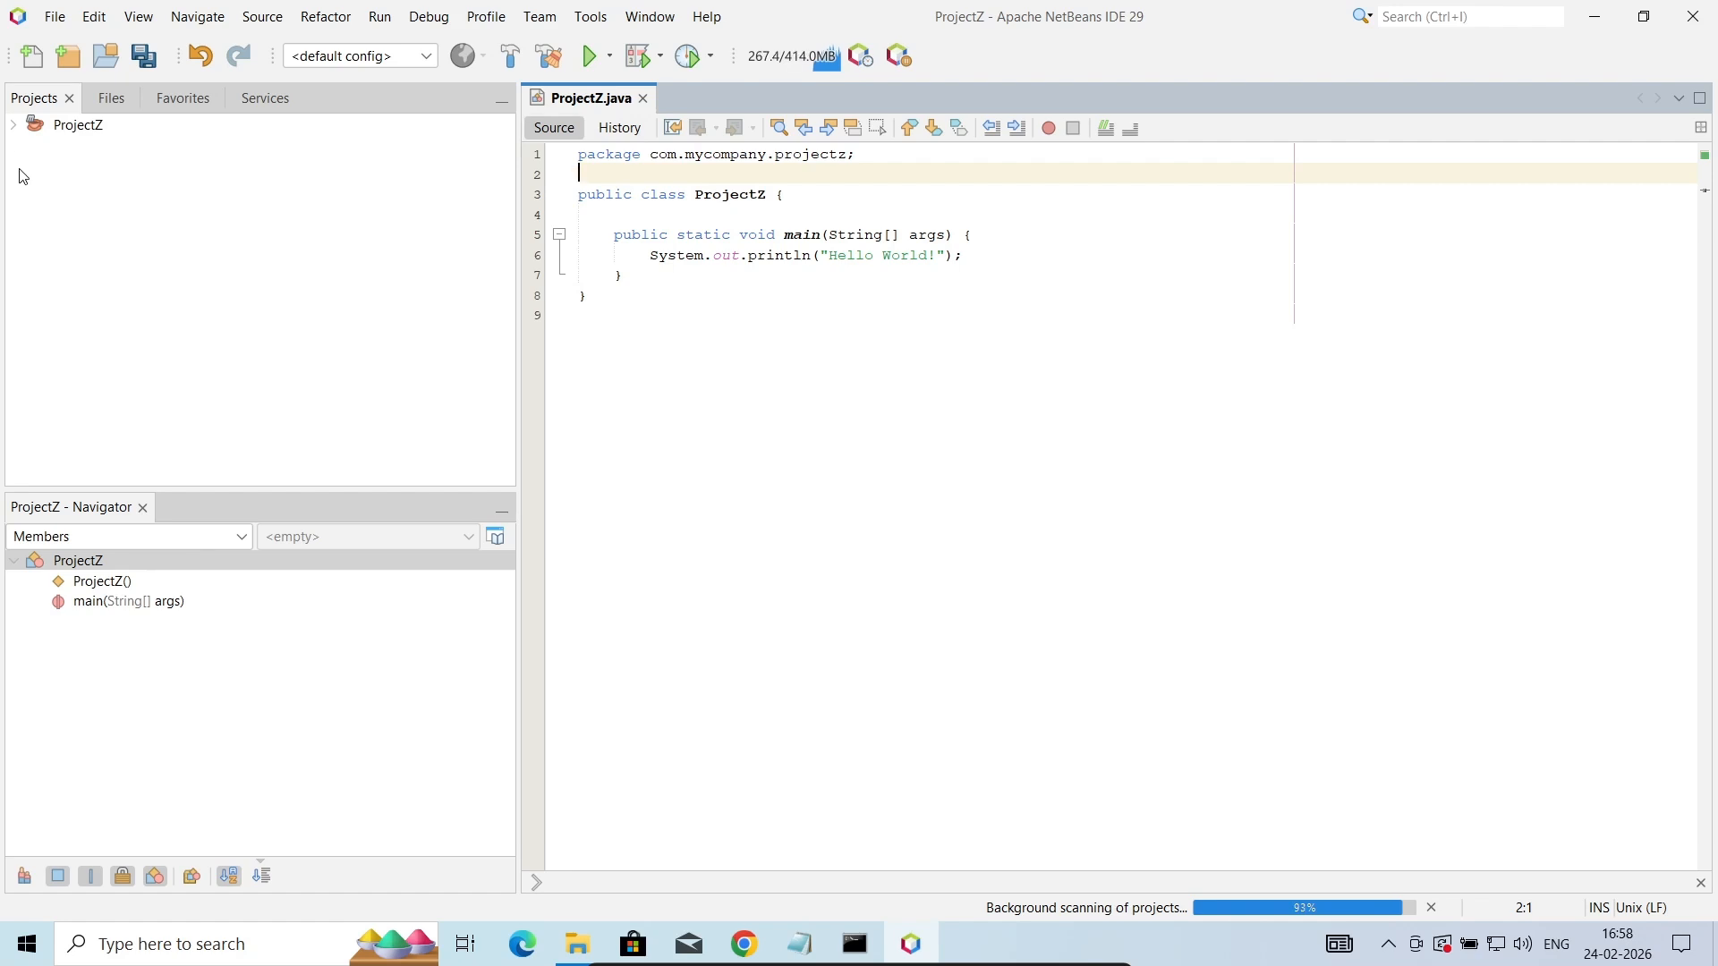
- Expand the ProjectZ project tree and run the ProjectZ.java file
left_click(14, 125)
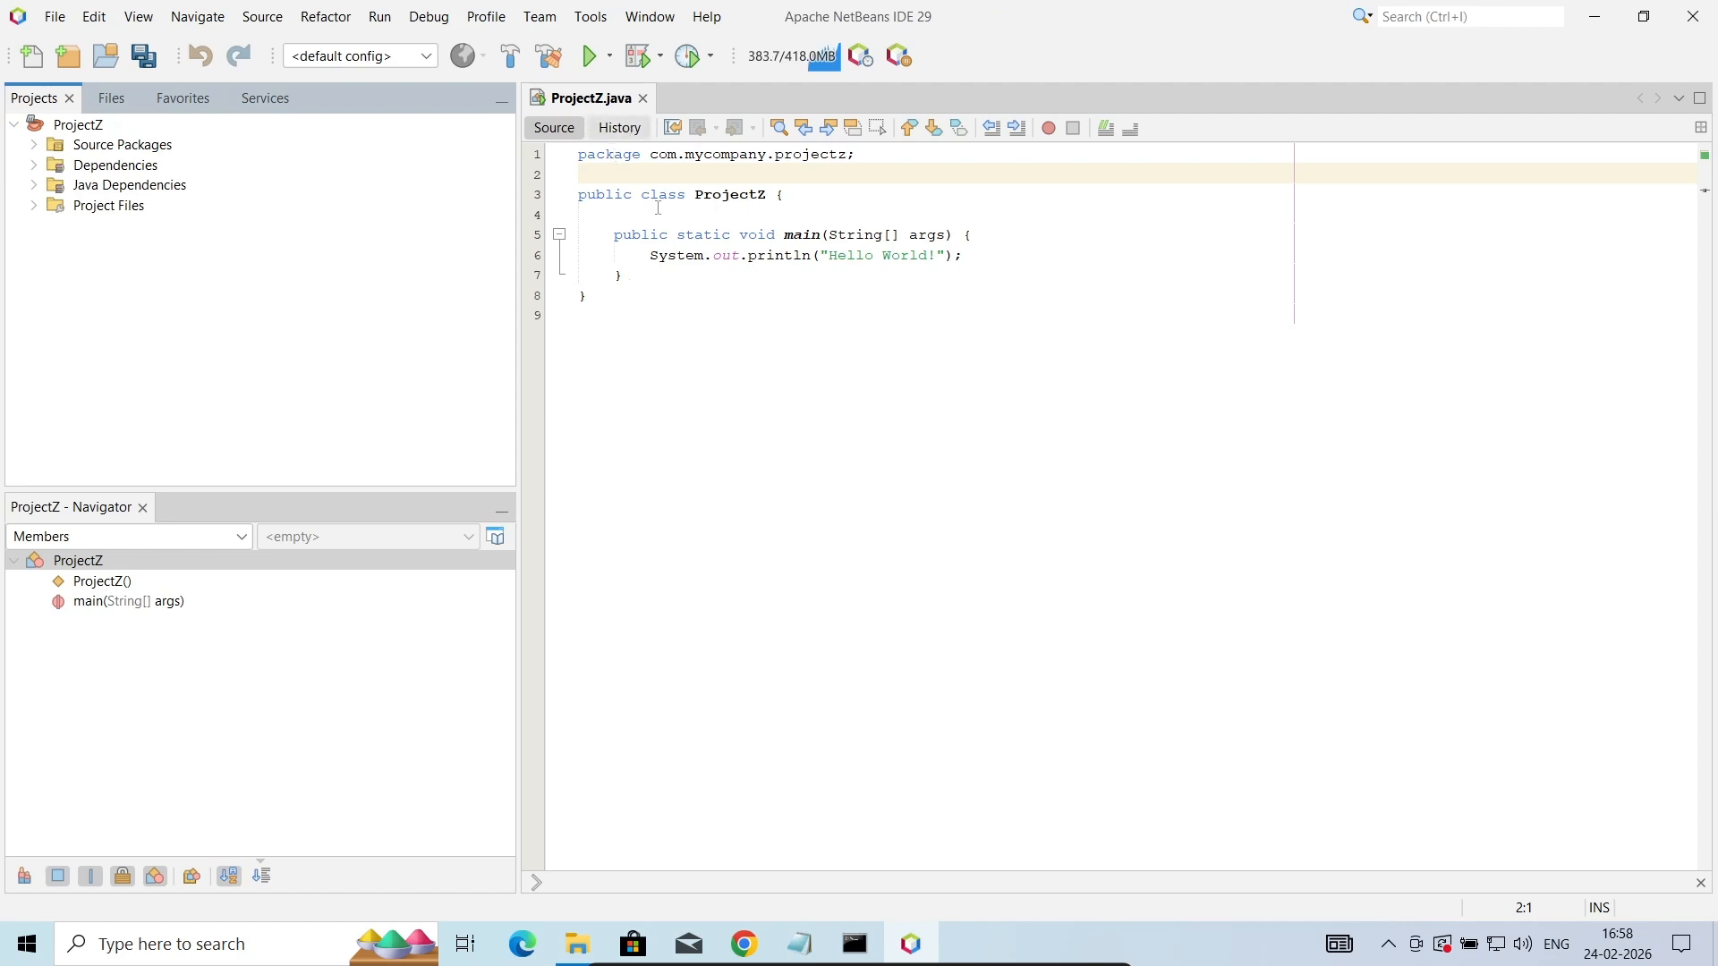
right_click(690, 353)
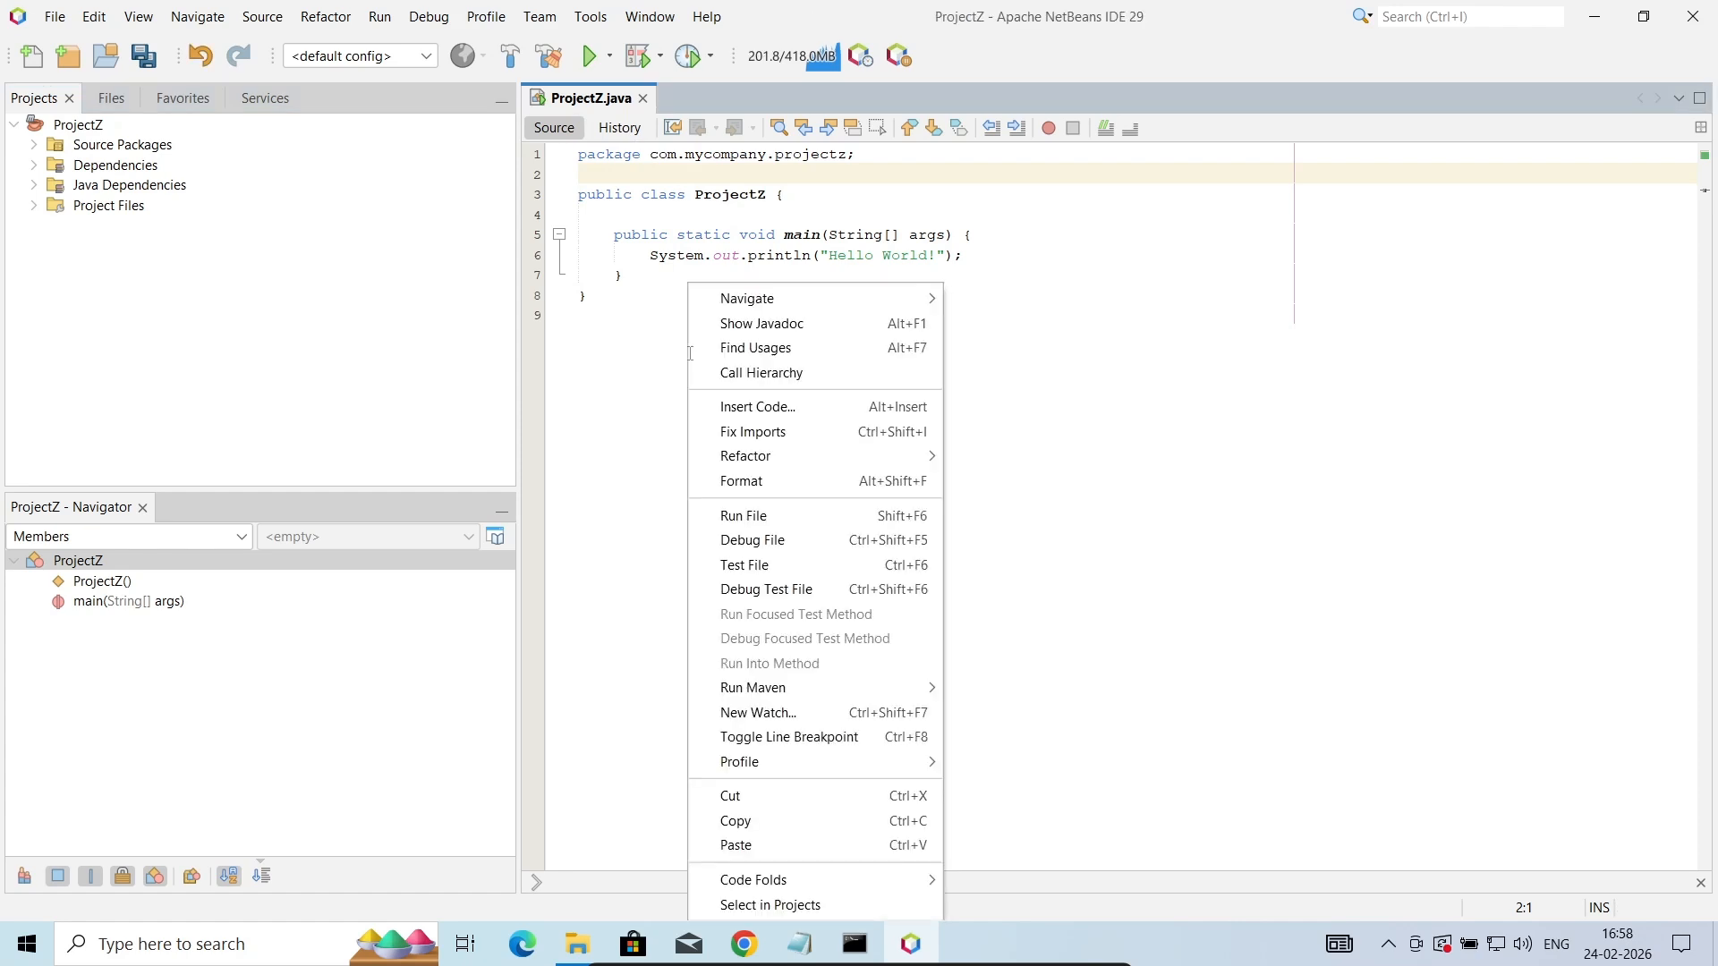
left_click(751, 514)
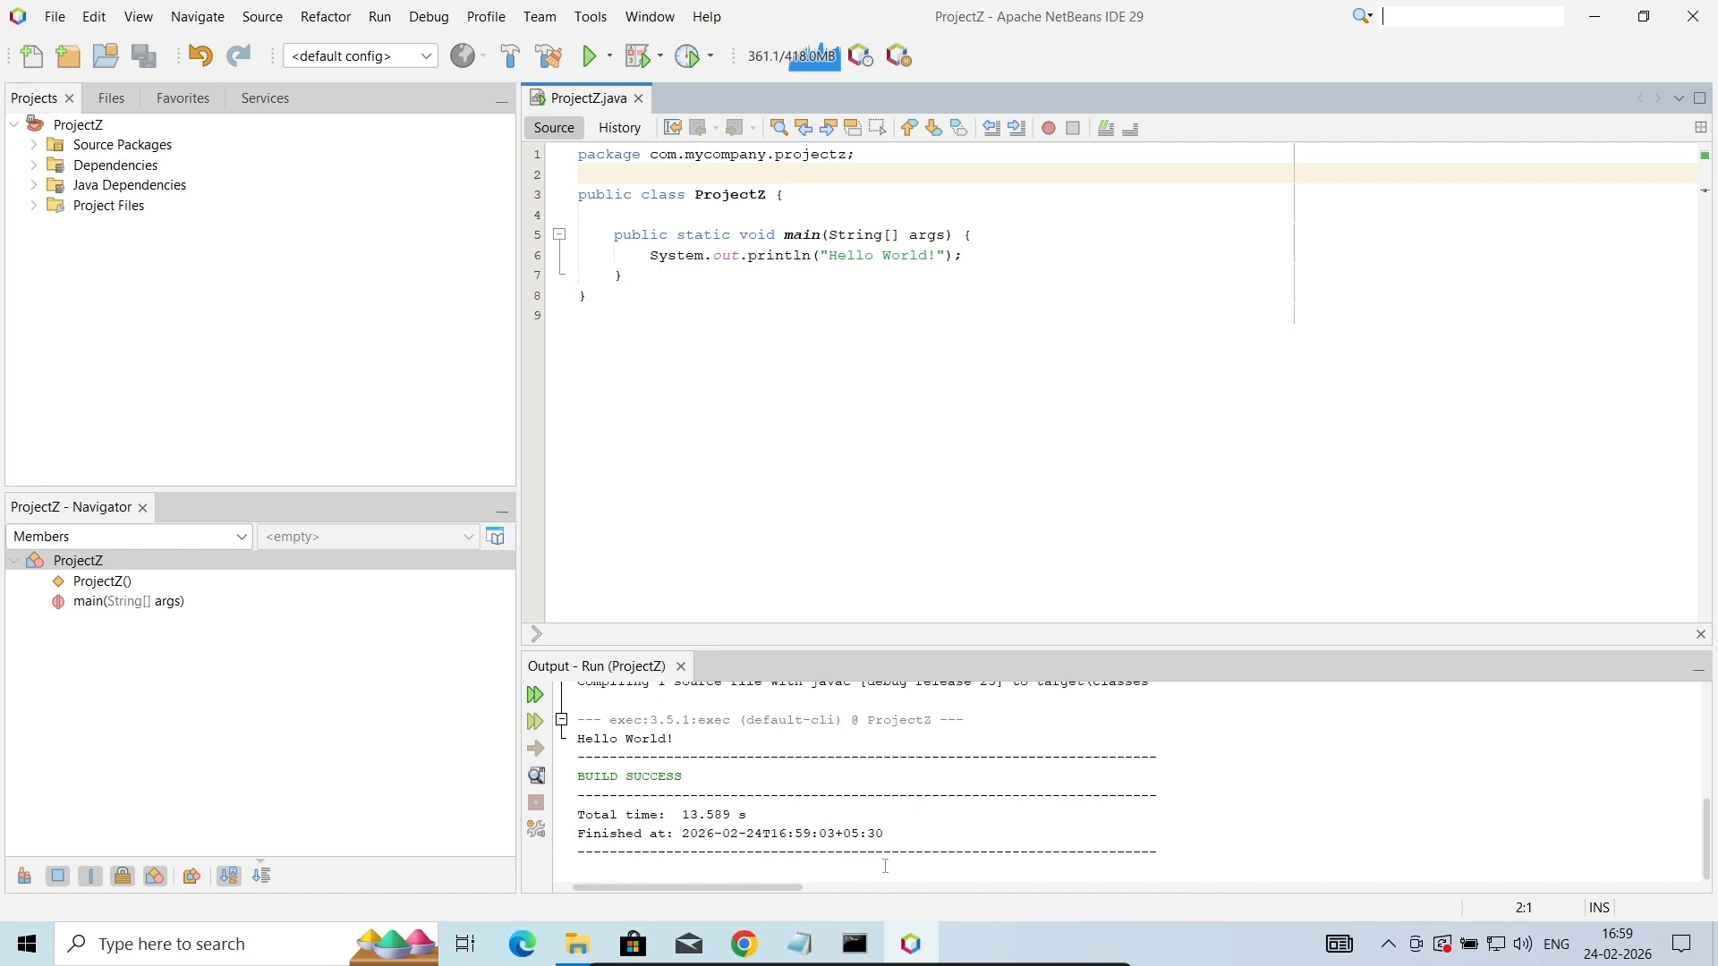
- Copy the AddTwoNumbers program from Notepad and paste it over the ProjectZ class in NetBeans, keeping the package statement
left_click(799, 951)
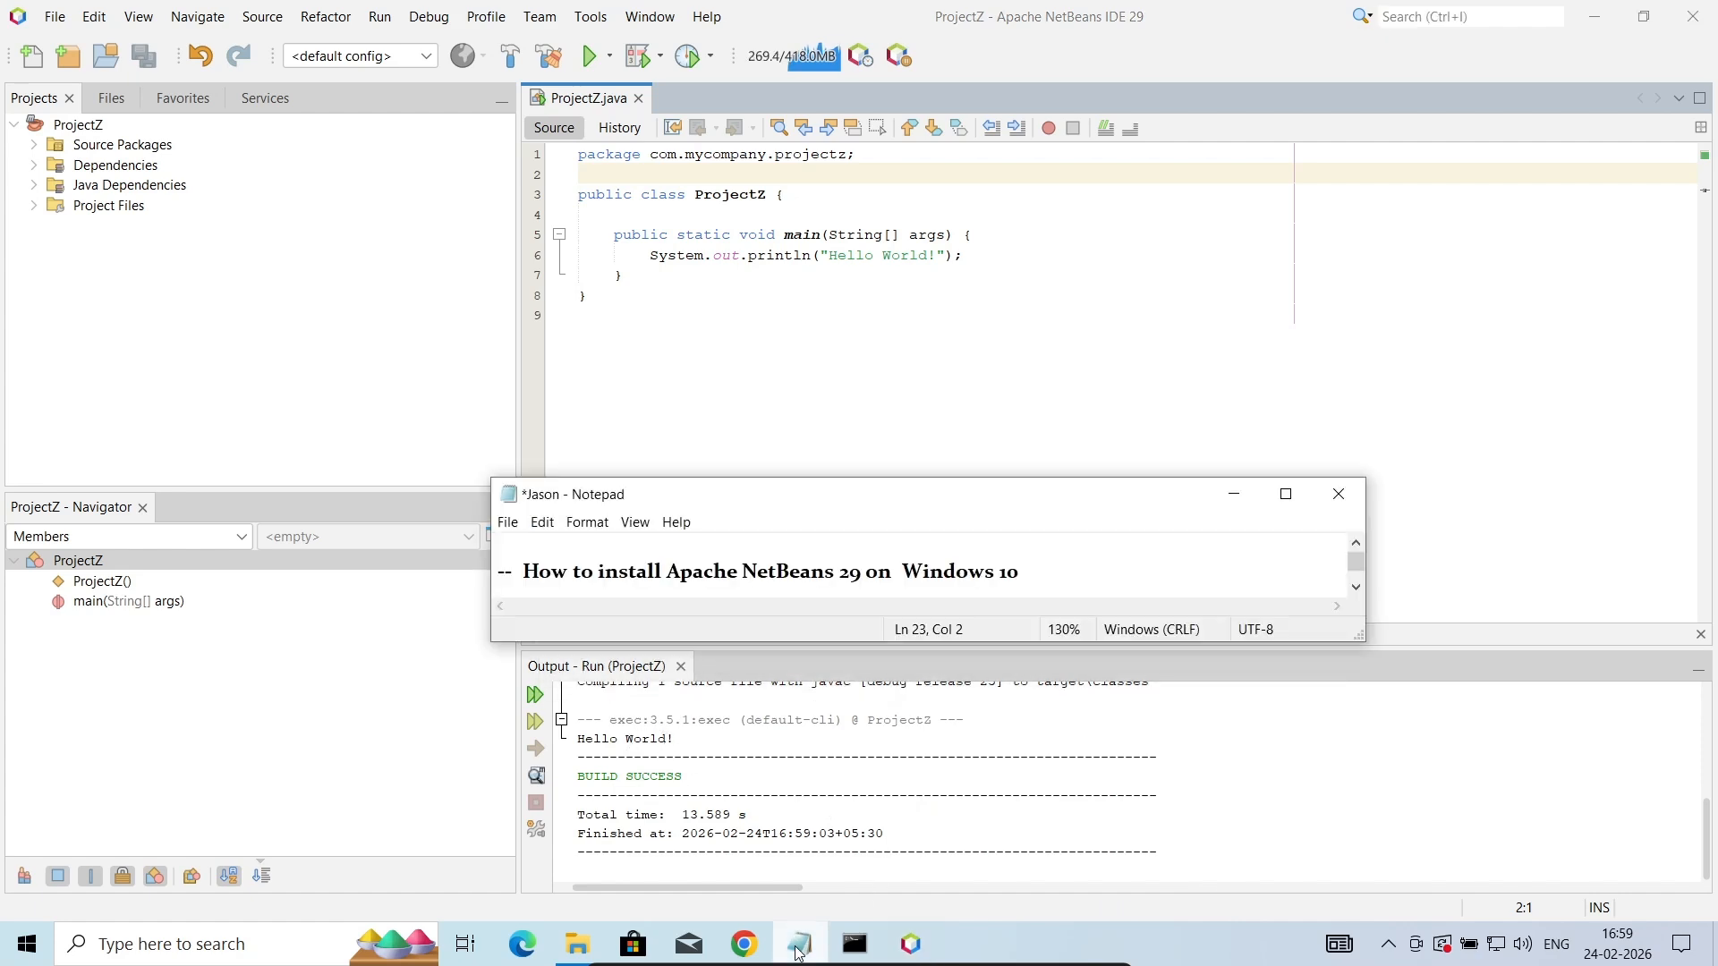
left_click(1285, 494)
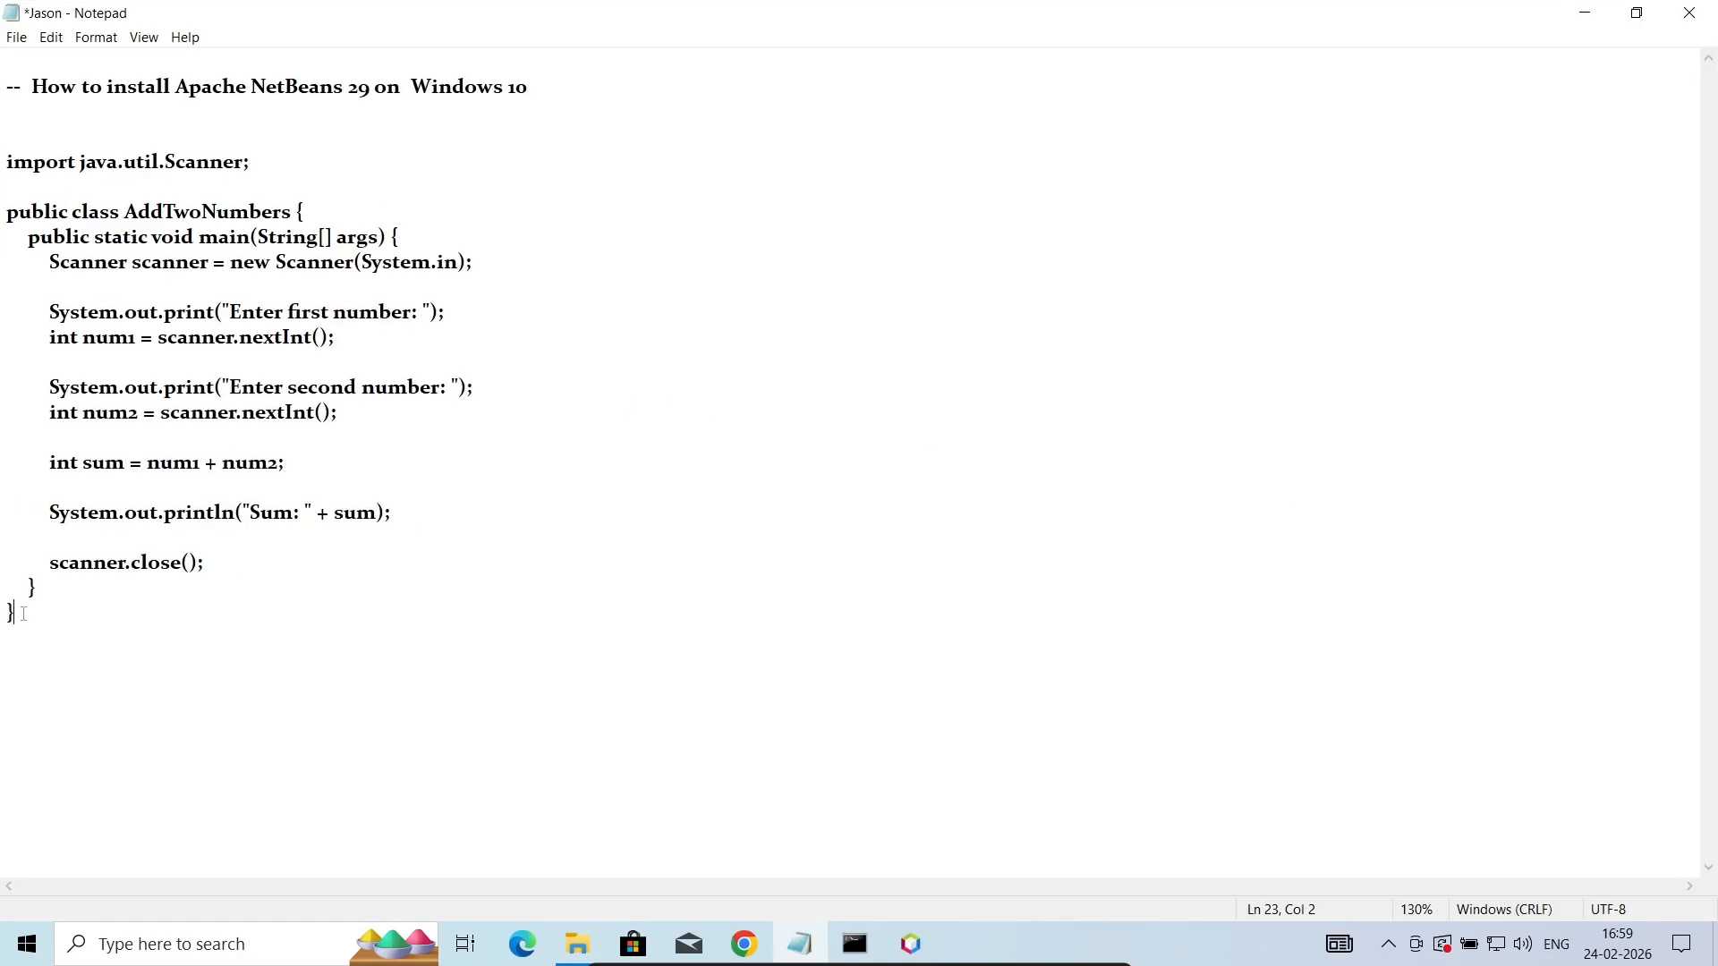
left_click_drag(23, 614, 6, 170)
key("ctrl+c")
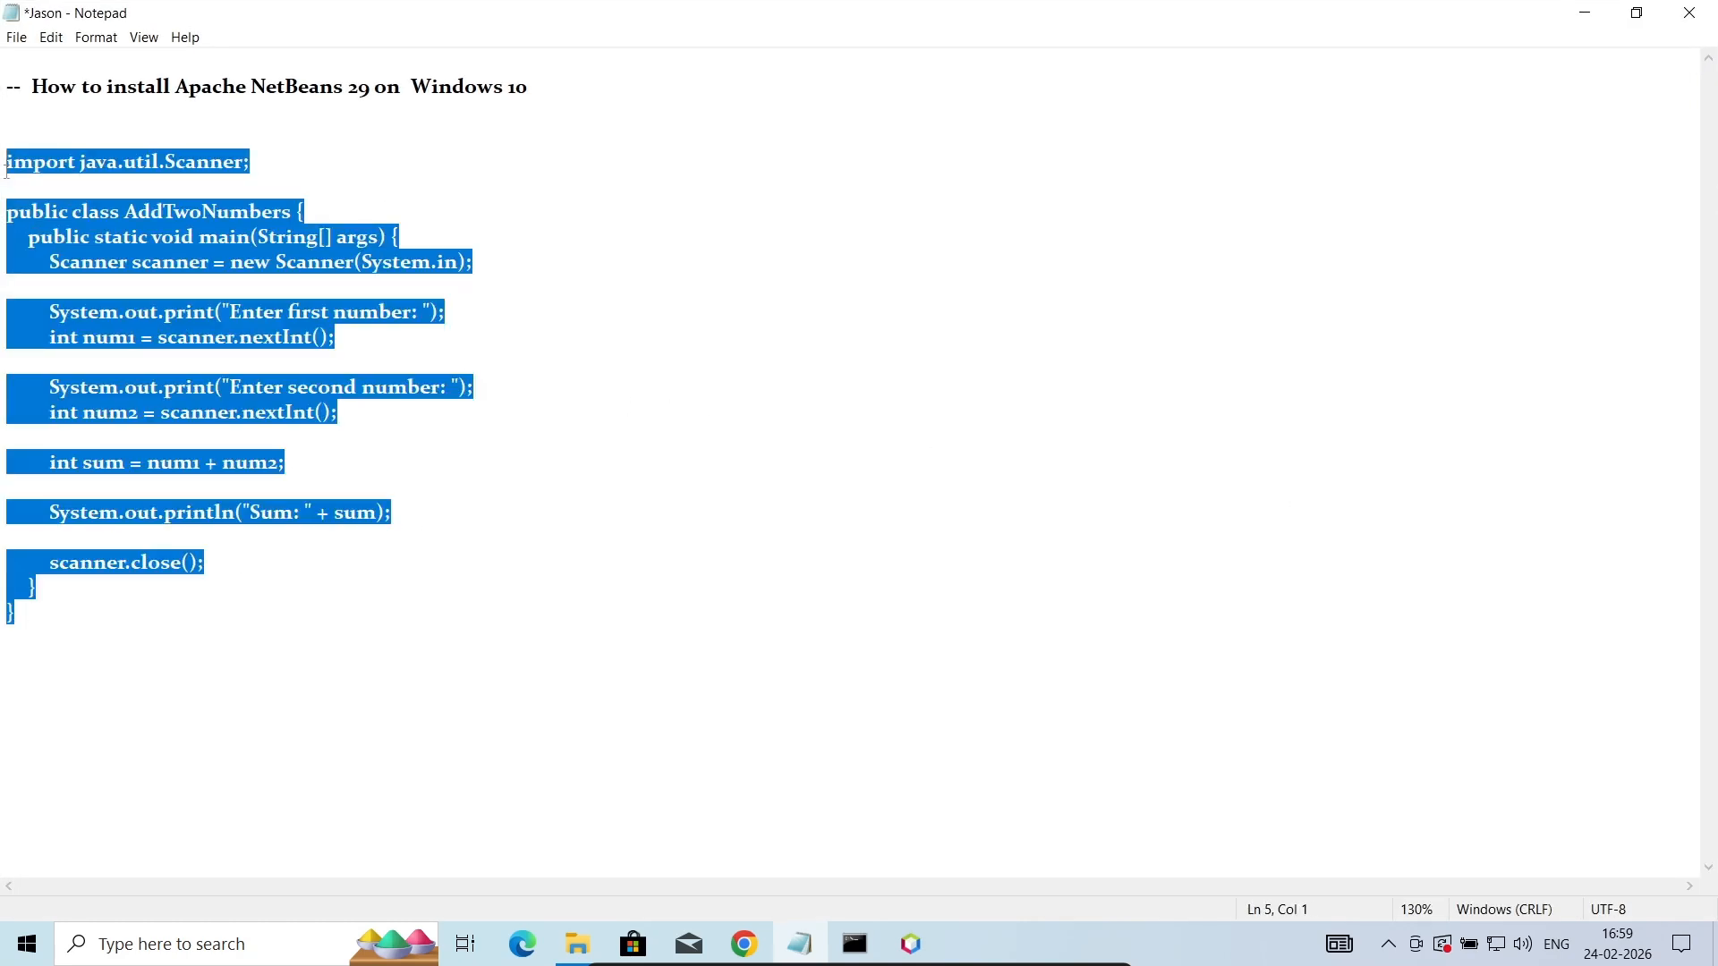
left_click(1587, 12)
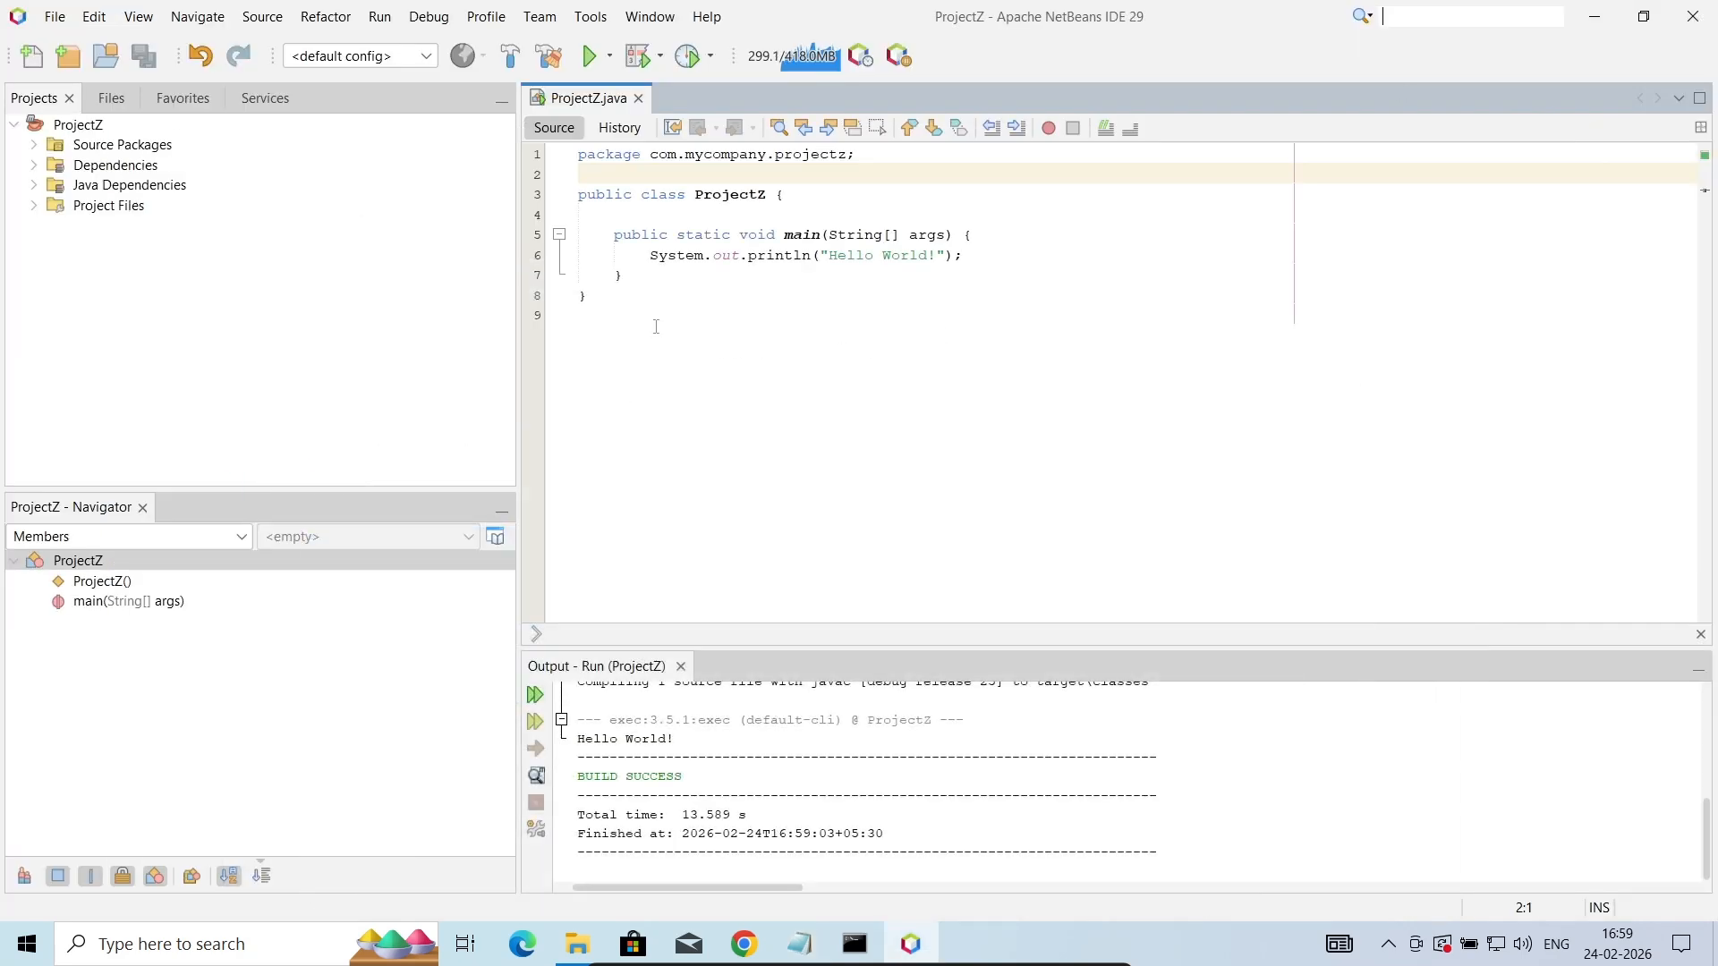
left_click_drag(614, 315, 575, 203)
key("ctrl+v")
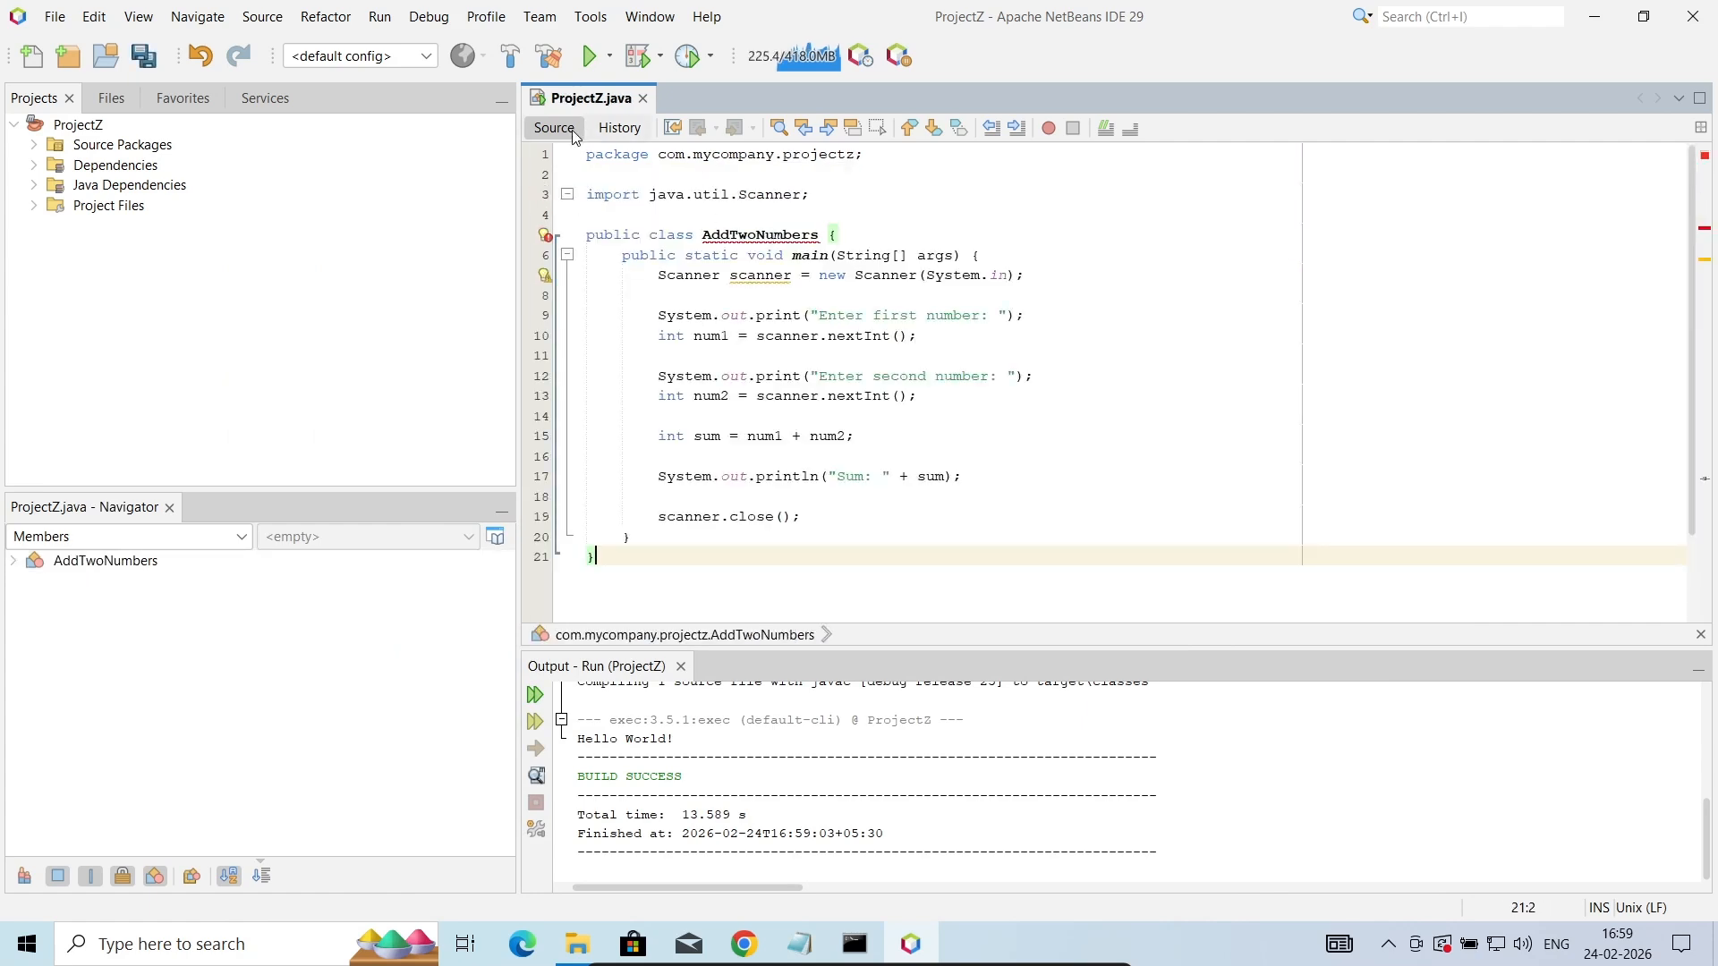
- Rename the pasted AddTwoNumbers class to ProjectZ and save the file
left_click(816, 234)
key("BackSpace")
key("BackSpace")
key("BackSpace")
key("BackSpace")
key("BackSpace")
key("BackSpace")
key("BackSpace")
key("BackSpace")
key("BackSpace")
key("BackSpace")
key("BackSpace")
key("BackSpace")
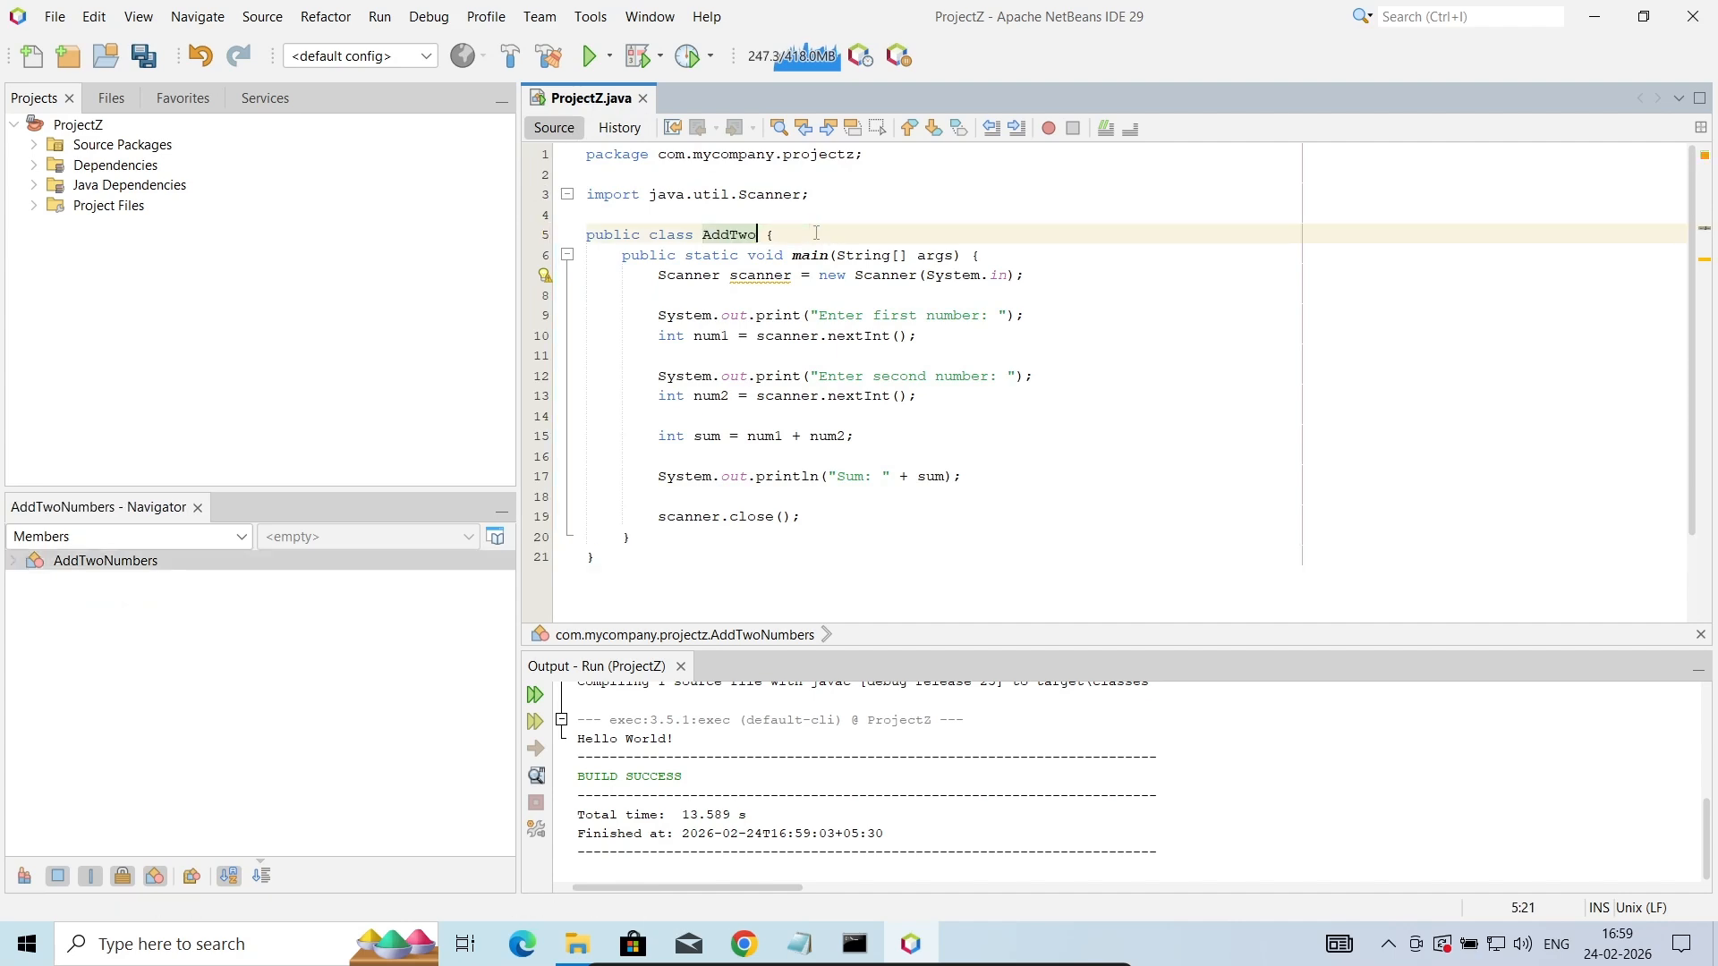
key("BackSpace")
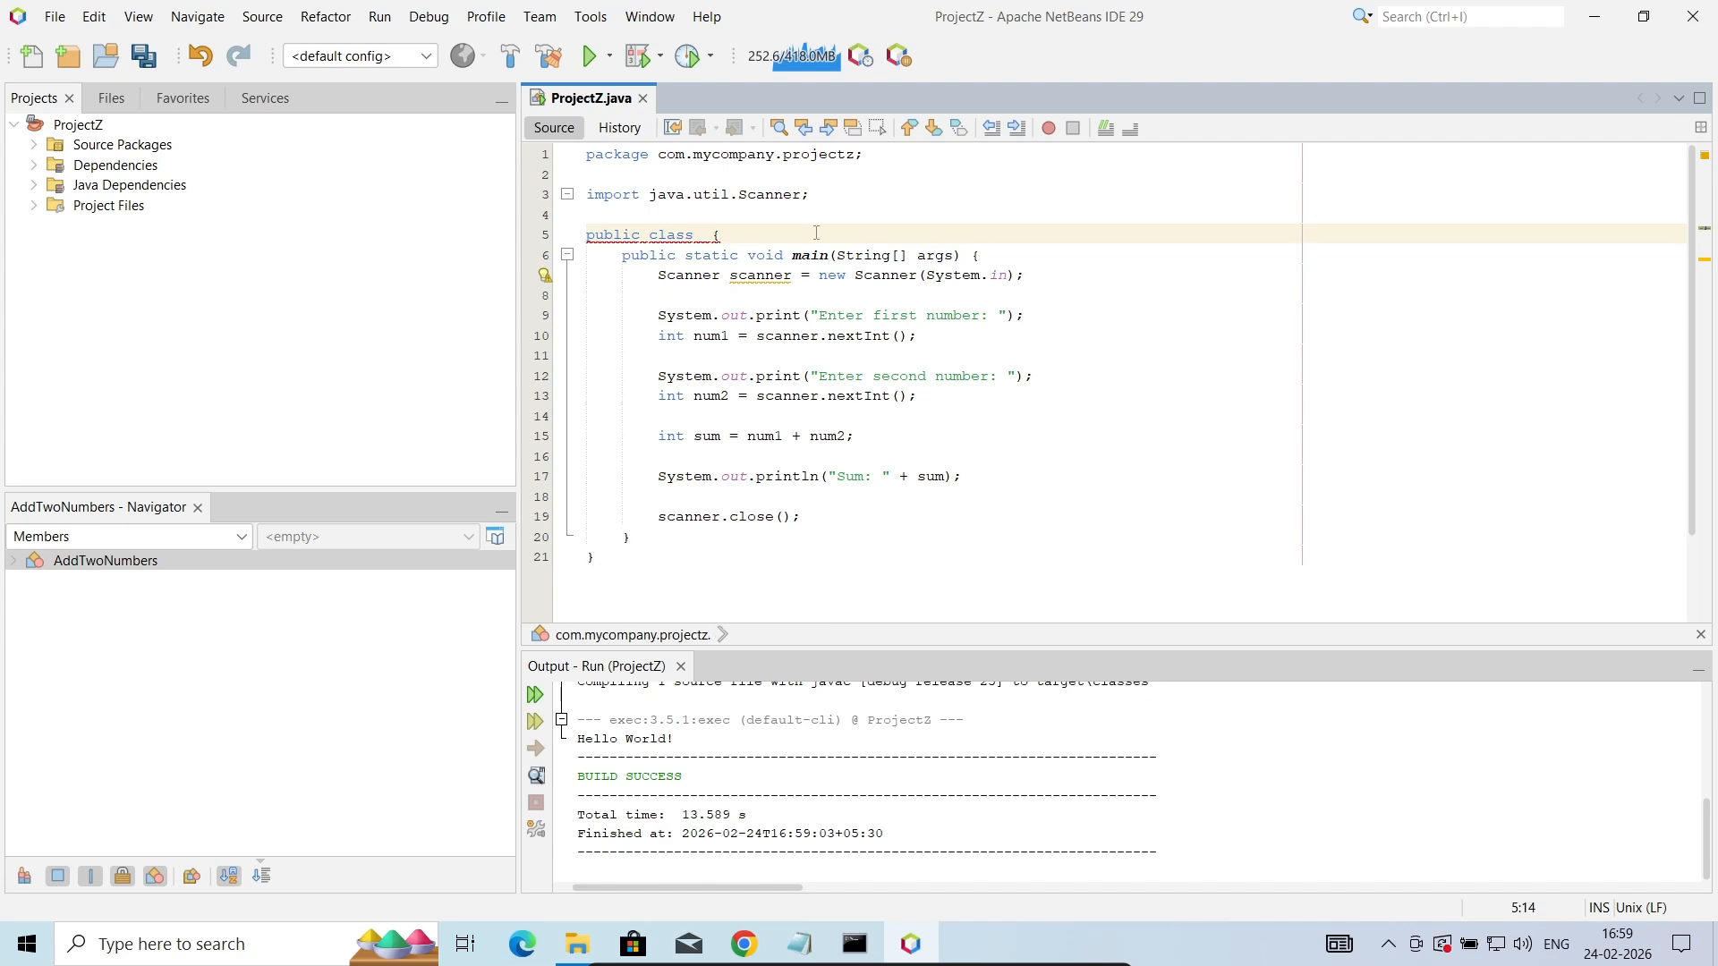
type("P")
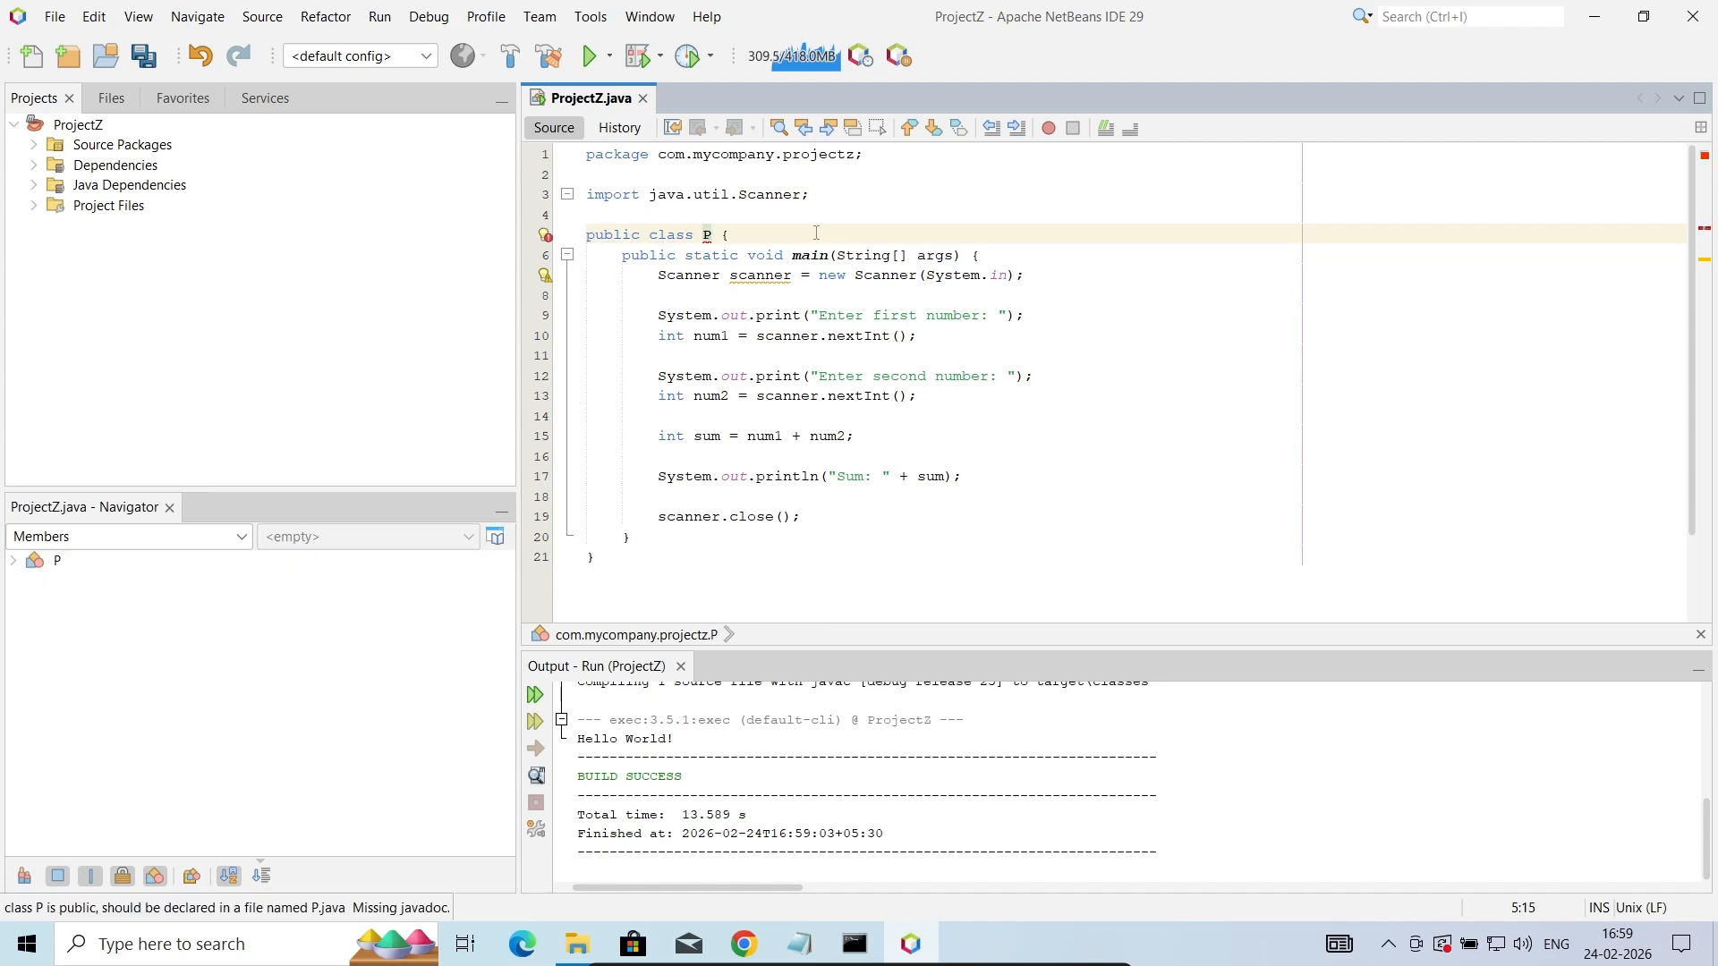
type("roject")
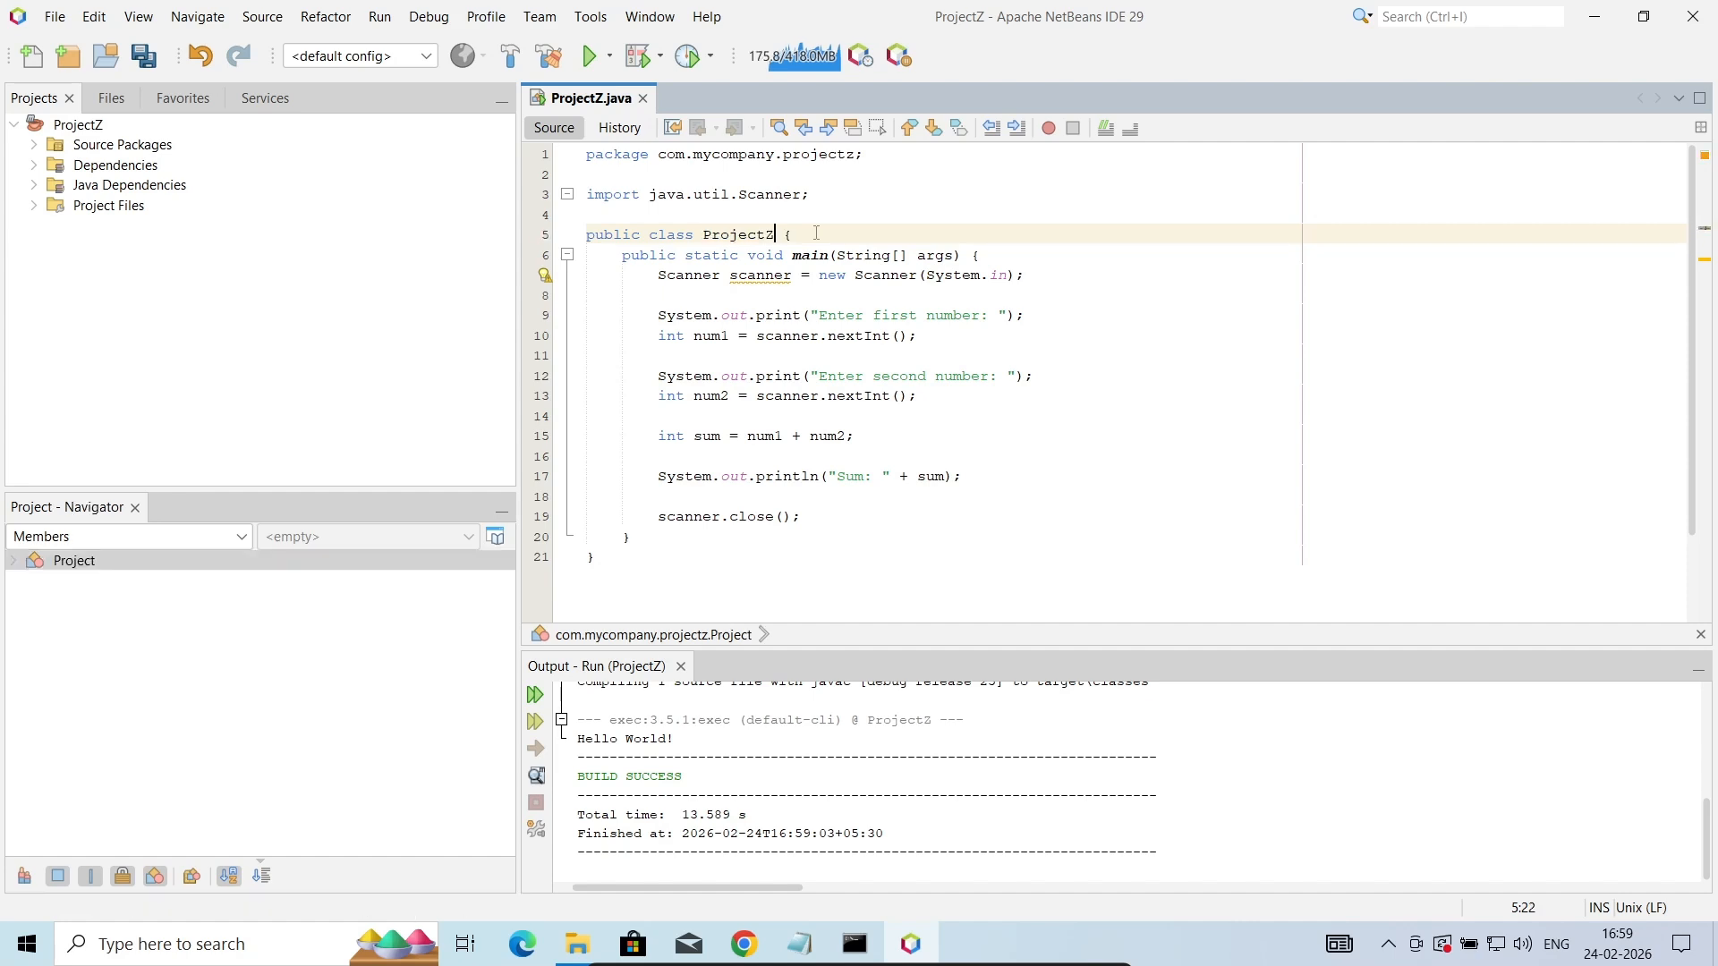
type("Z")
key("ctrl+s")
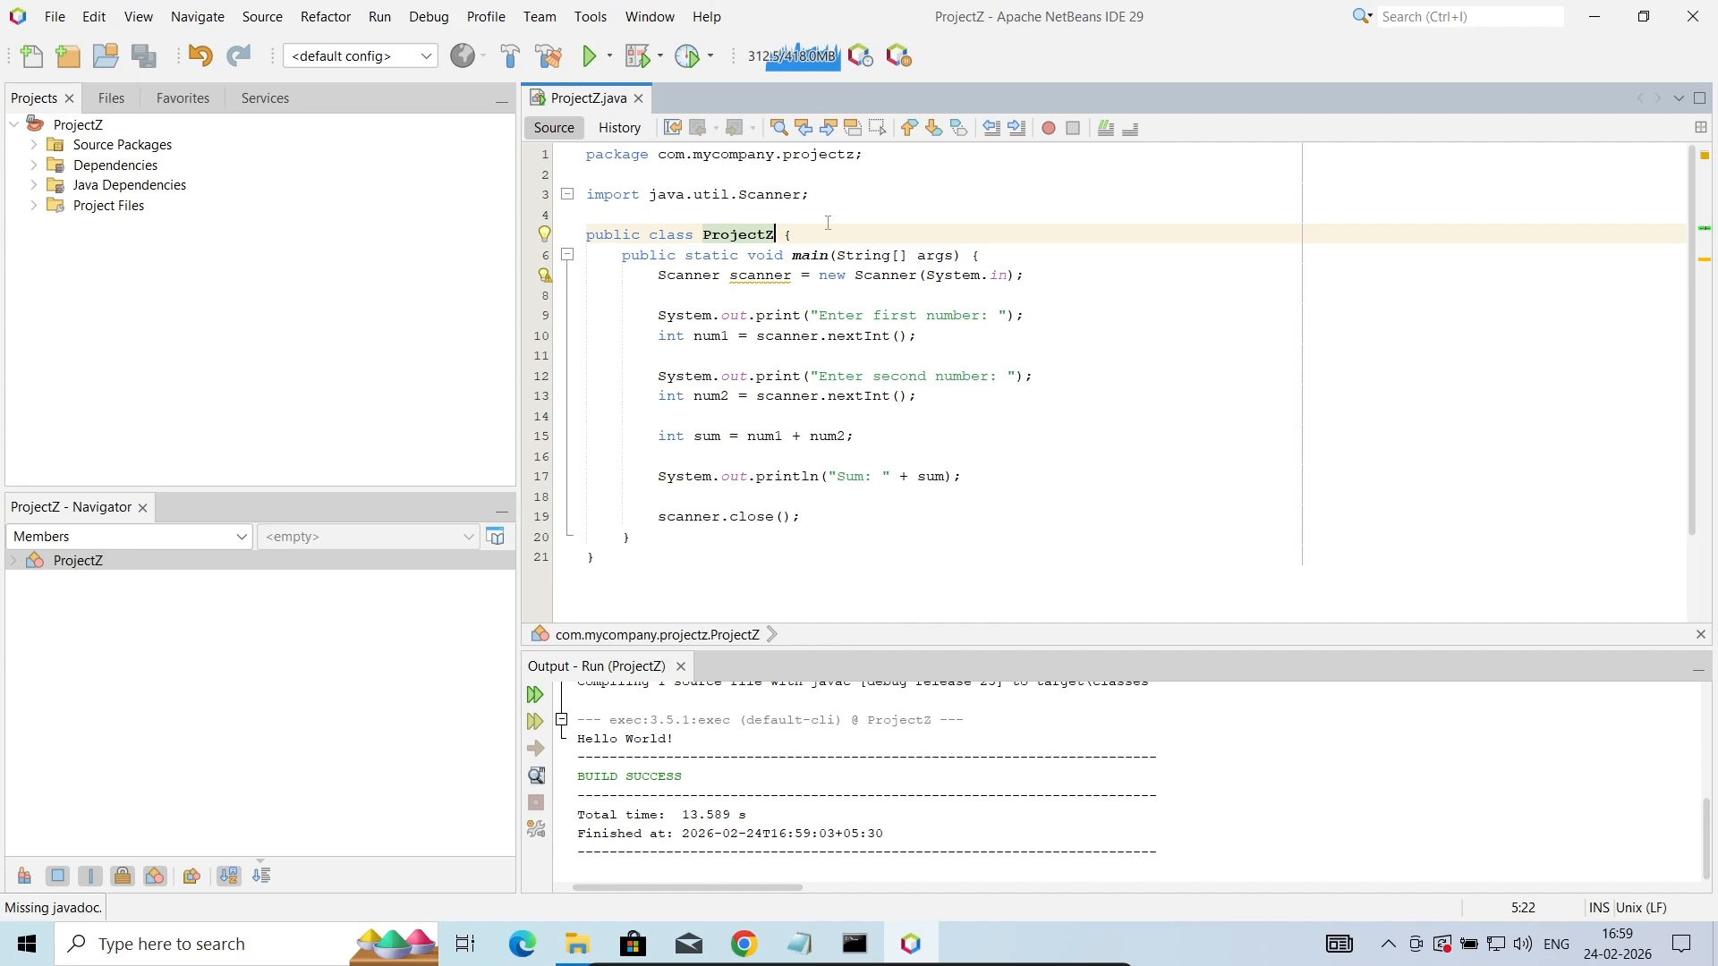
- Run ProjectZ.java and enter 8 as the first number and 7 as the second number
right_click(873, 200)
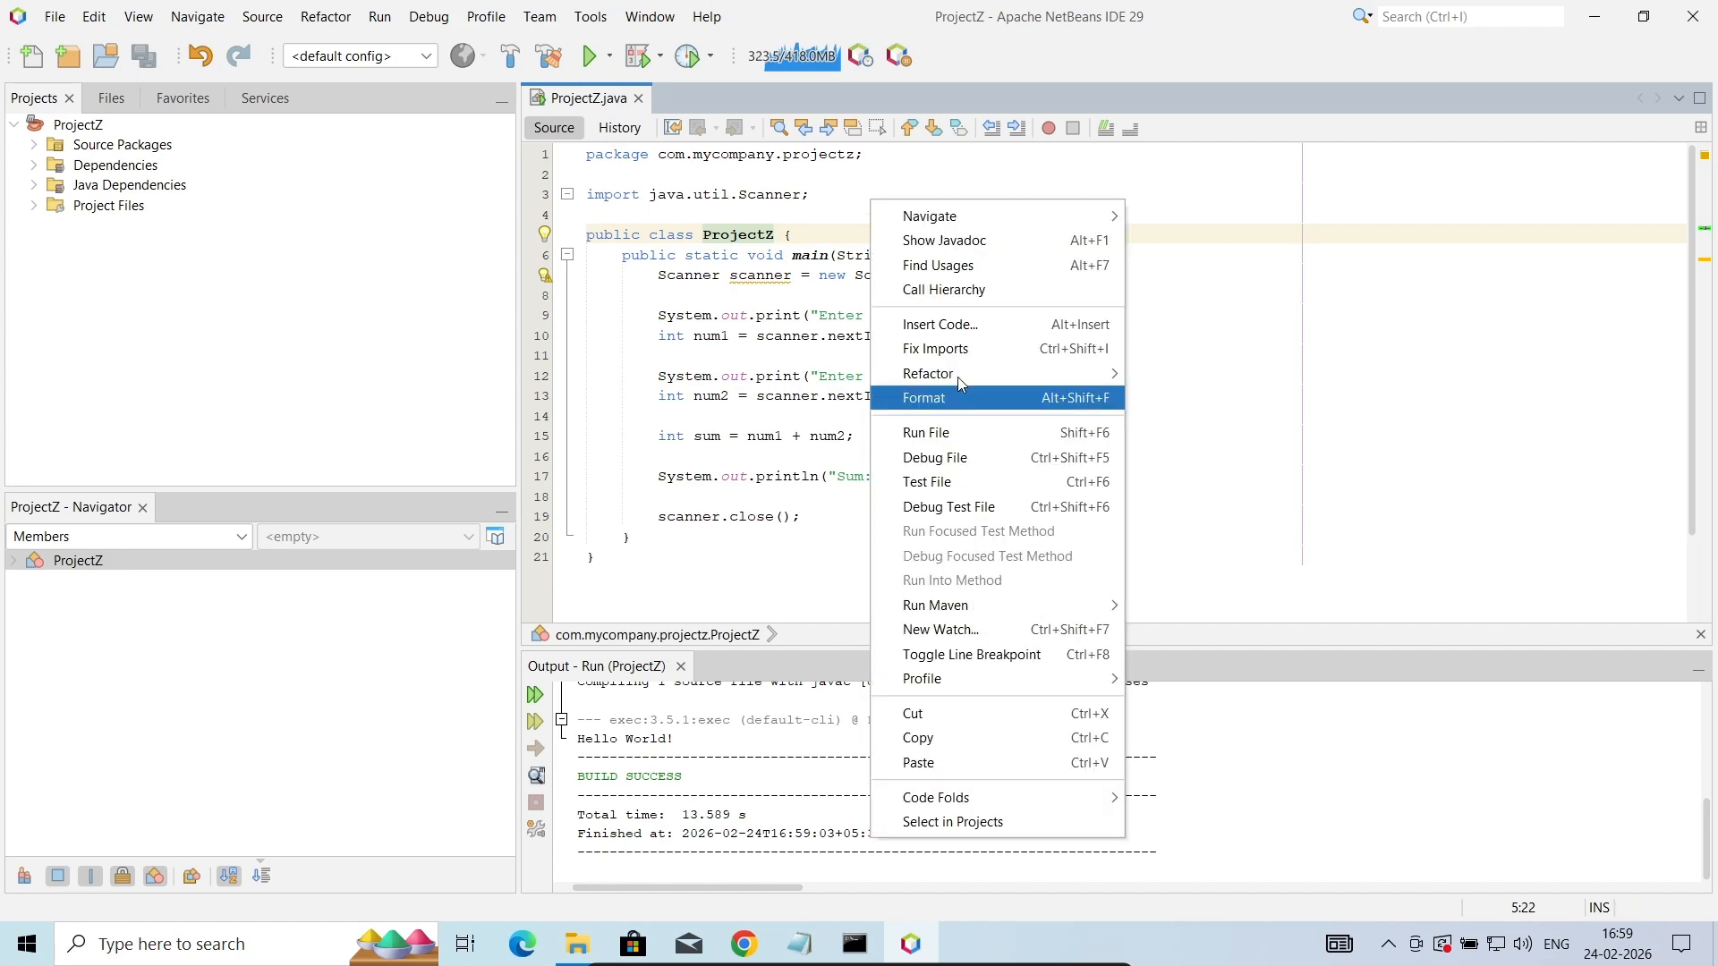
left_click(929, 433)
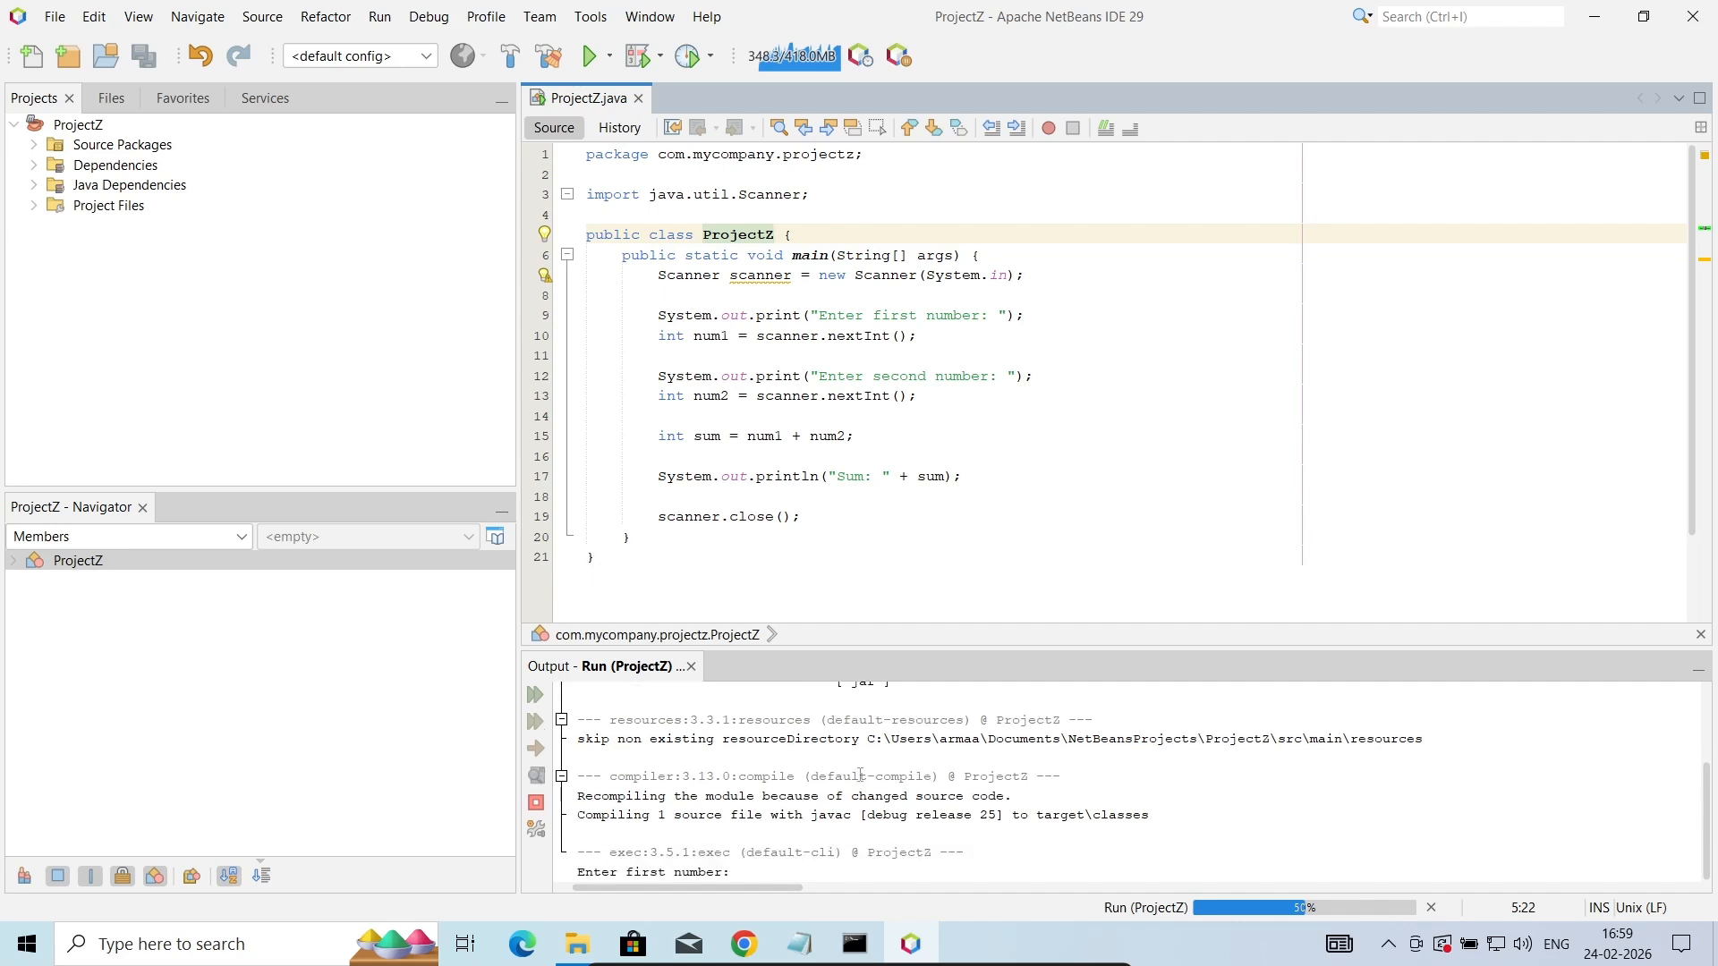
left_click(772, 876)
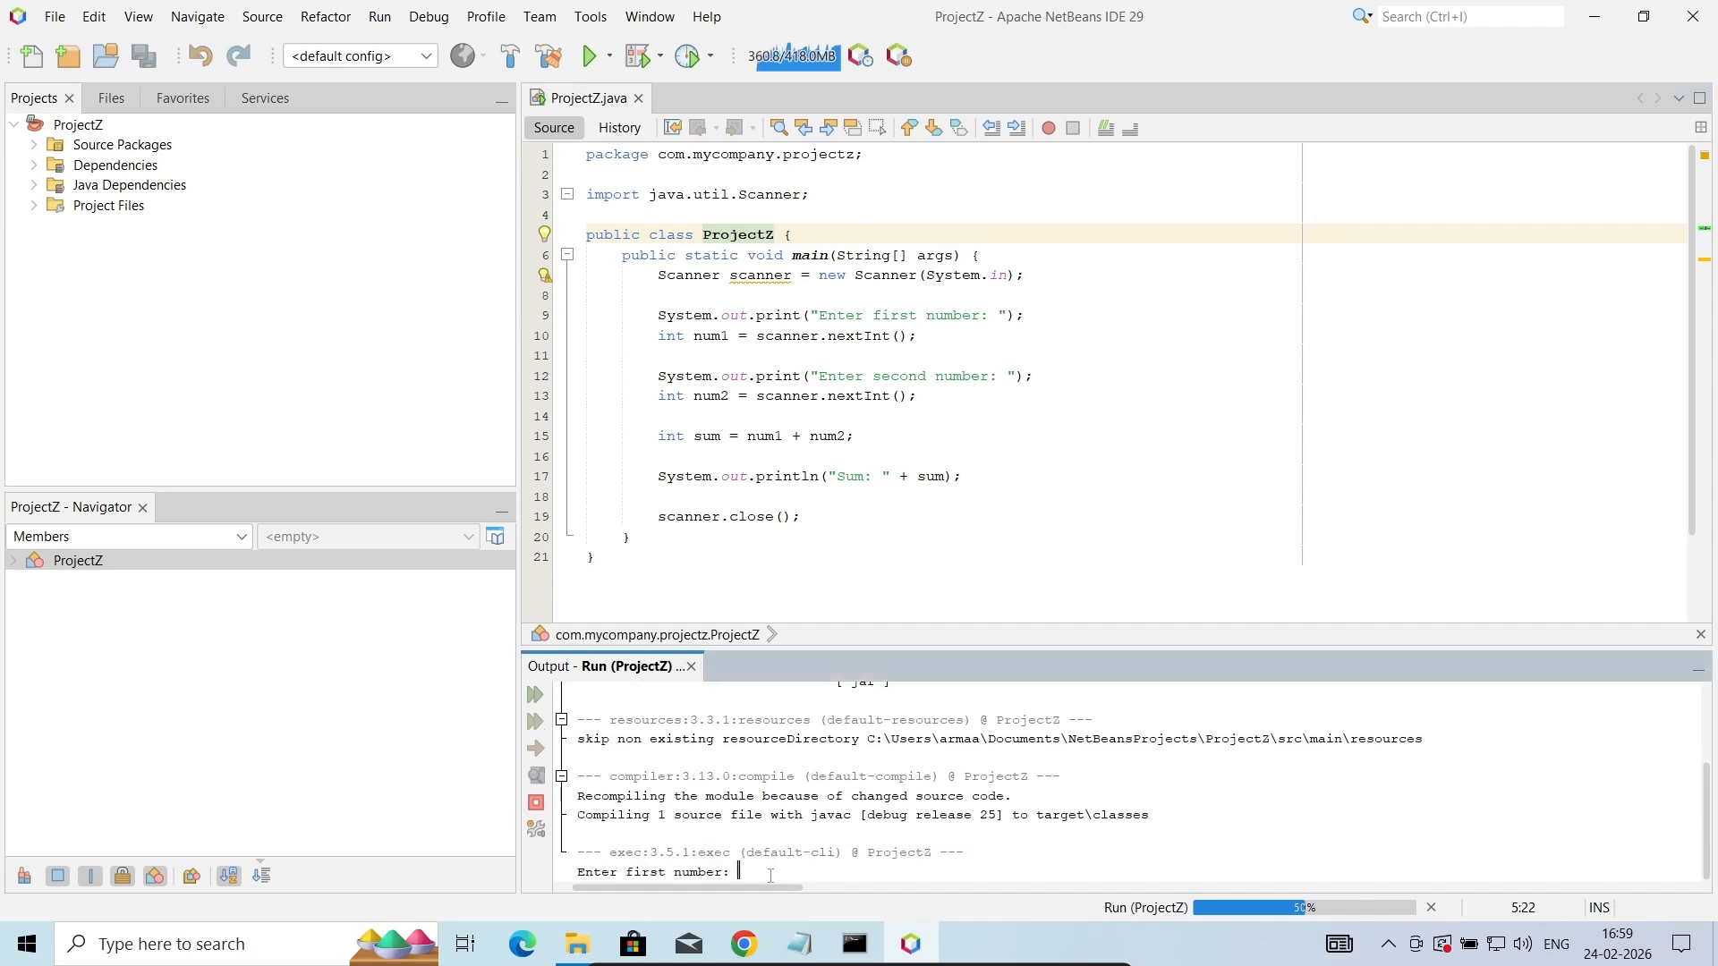
type("8")
key("Return")
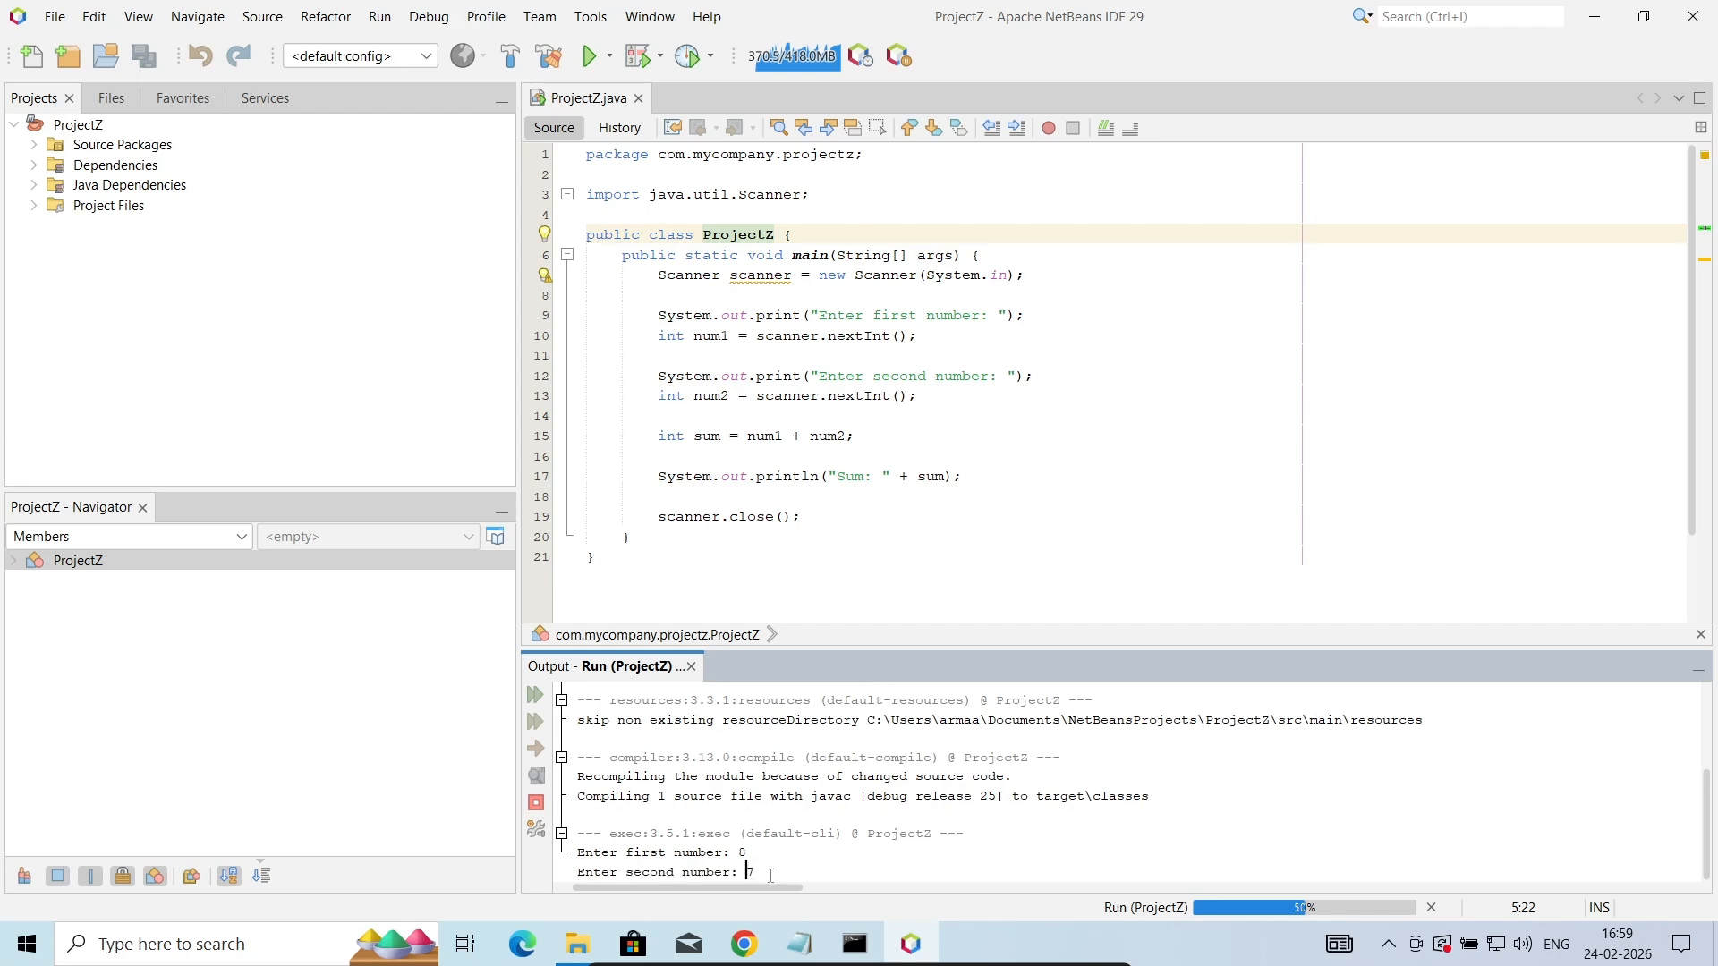
type("7")
key("Return")
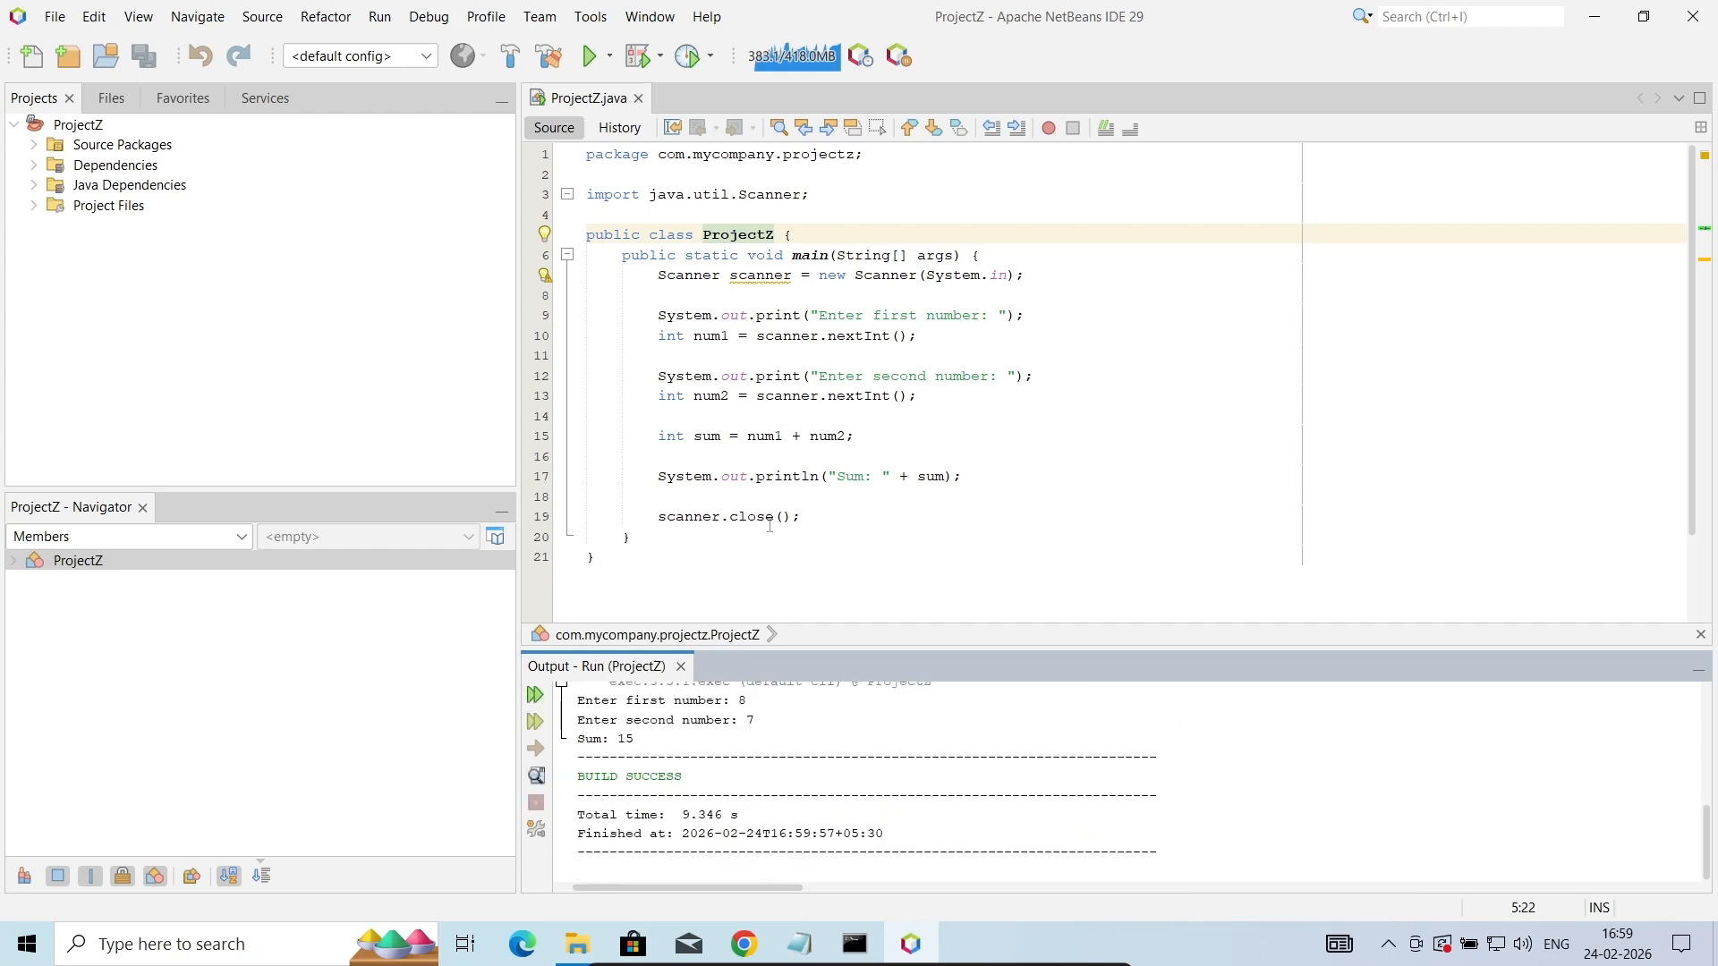
- Switch to Notepad and restore its maximized window to the smaller size
left_click(799, 944)
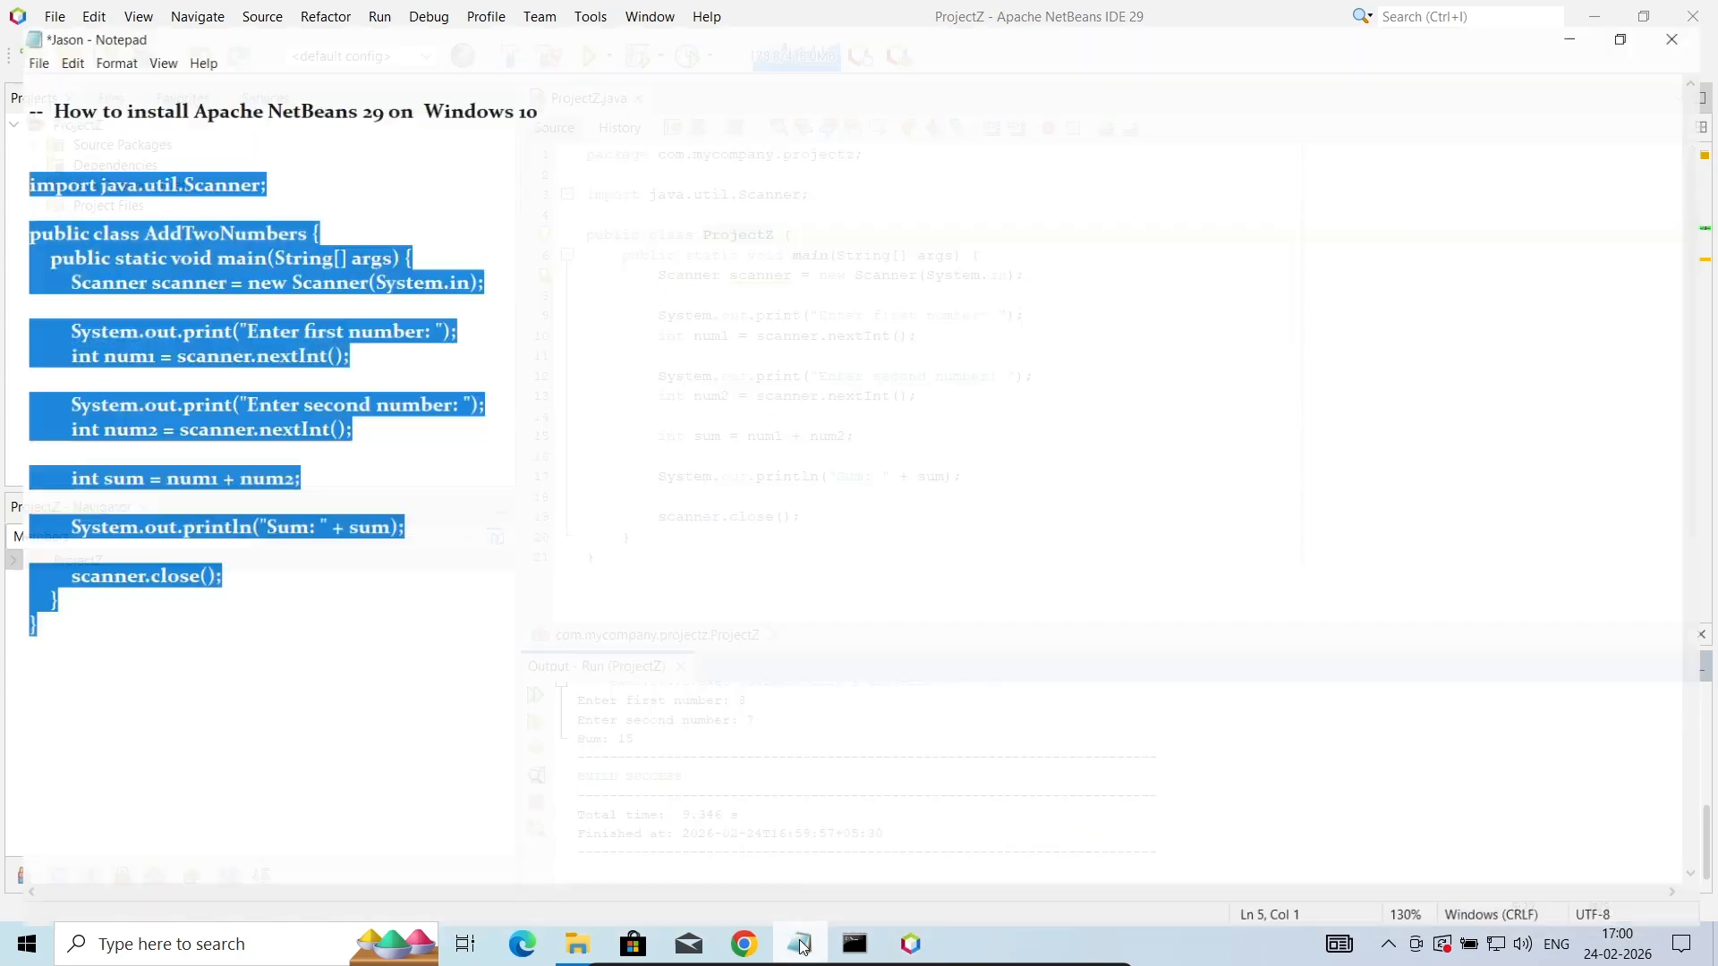
left_click(1637, 13)
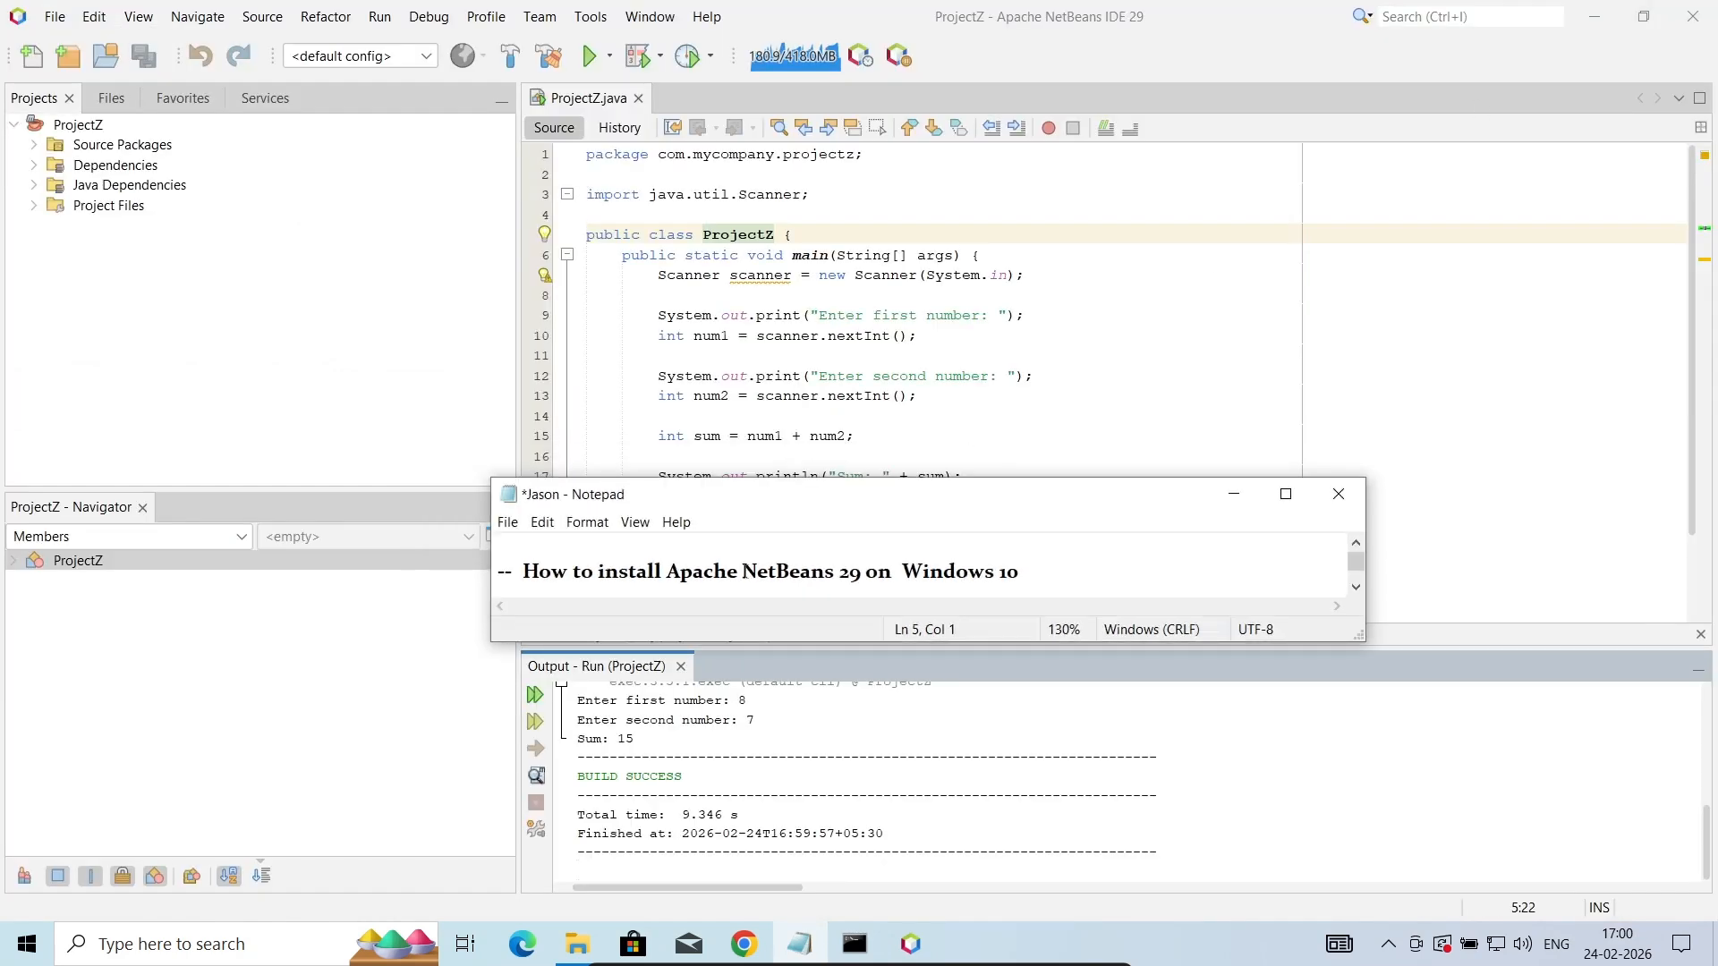